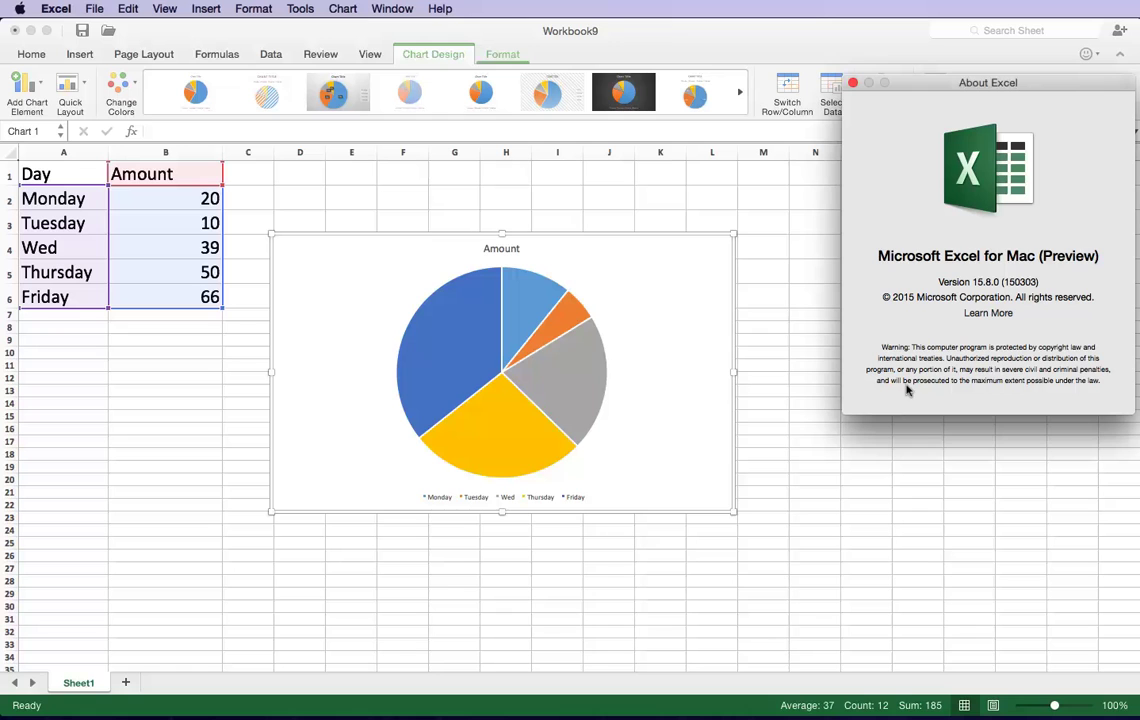
Close the About Excel window and the workbook containing the pie chart.
click(852, 83)
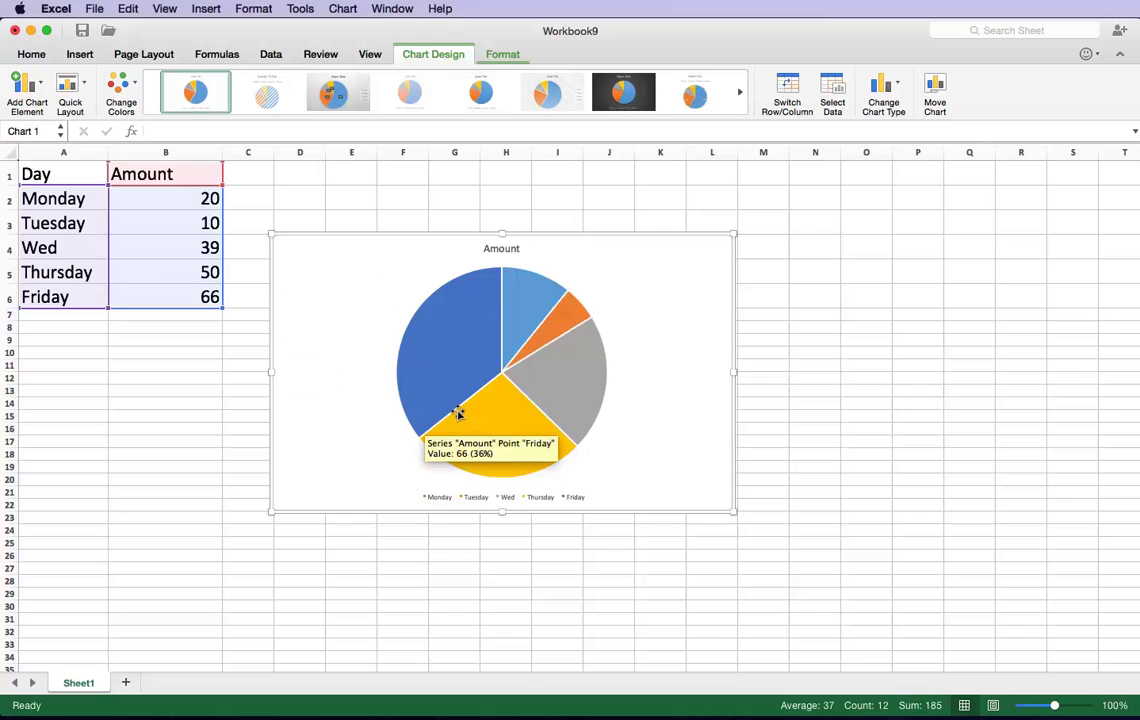
mouse_move(463, 413)
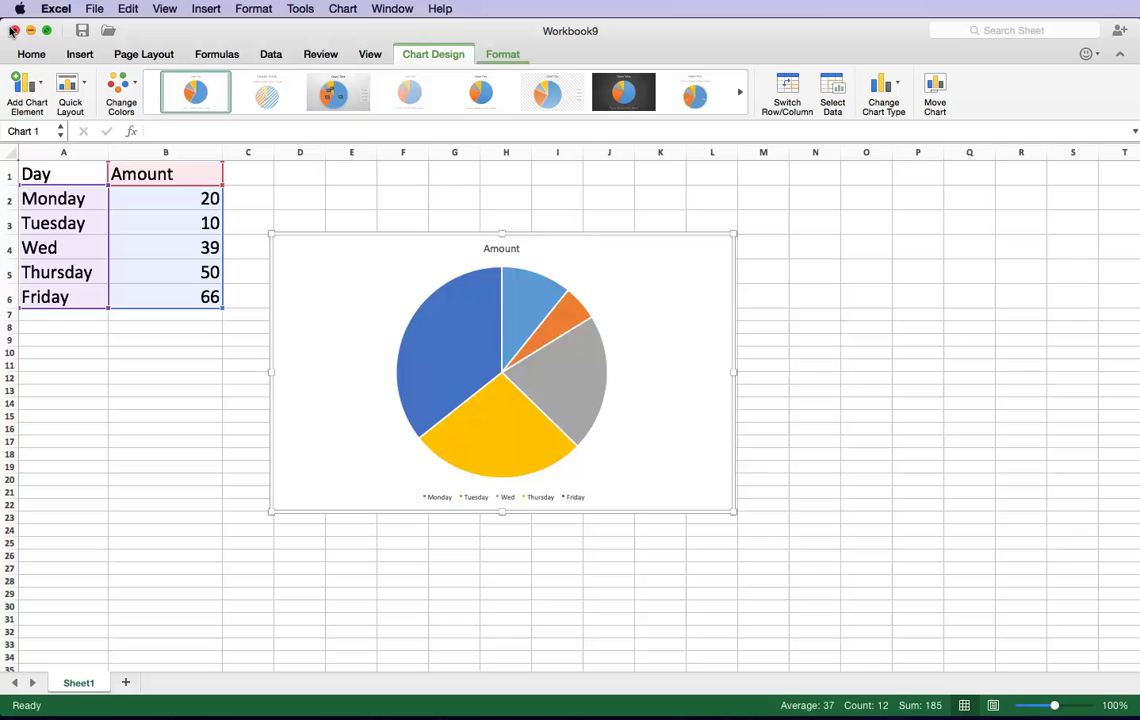
click(13, 31)
click(481, 141)
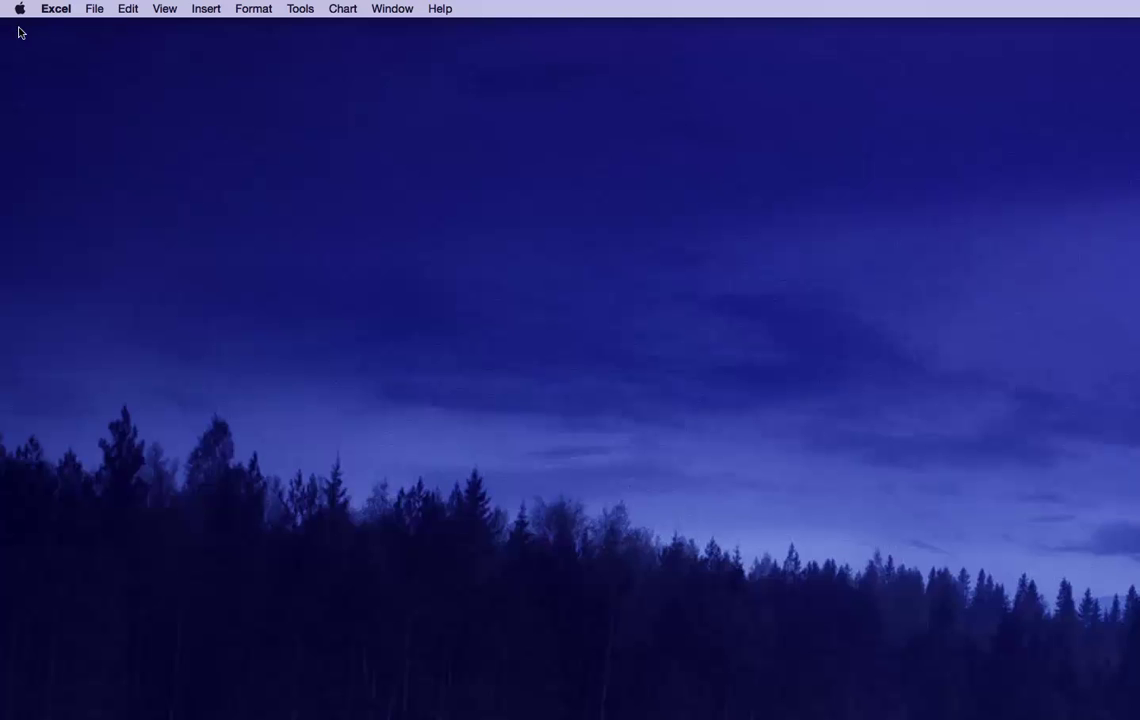
Create a new blank workbook and enter the headers Day in A1 and Cost in B1.
click(86, 9)
click(128, 28)
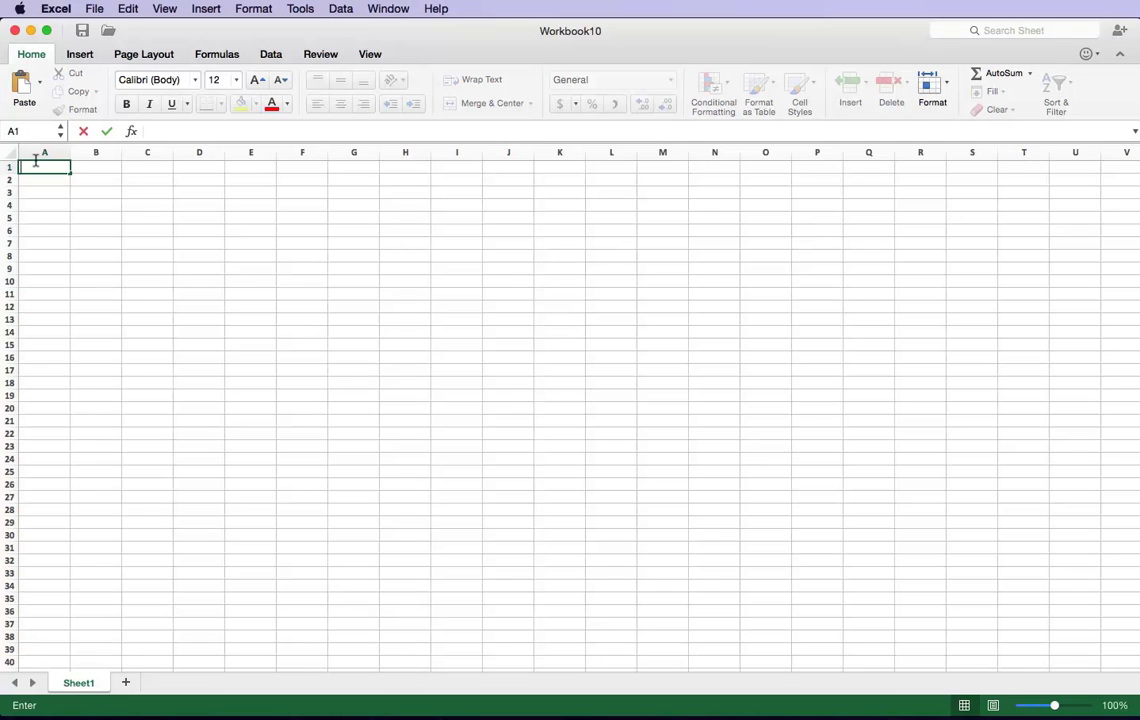
key(Tab)
double_click(98, 162)
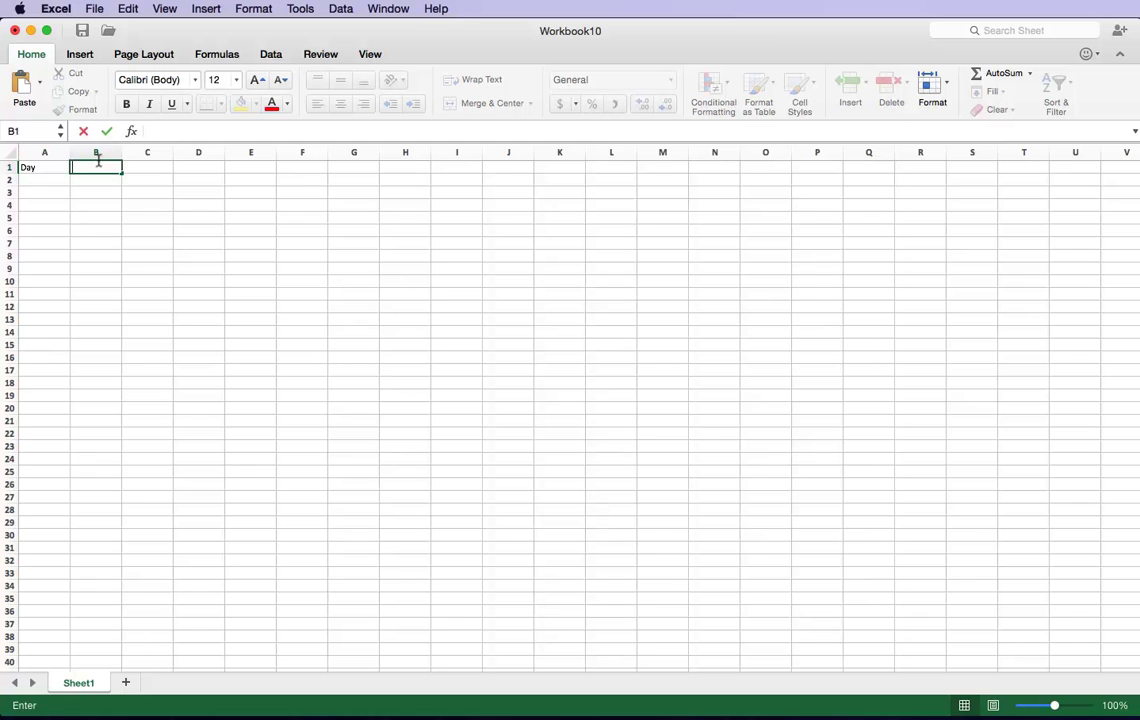
text(Cost)
Set the font size of columns A and B to 24 and widen column A.
click(24, 163)
drag(24, 163, 118, 155)
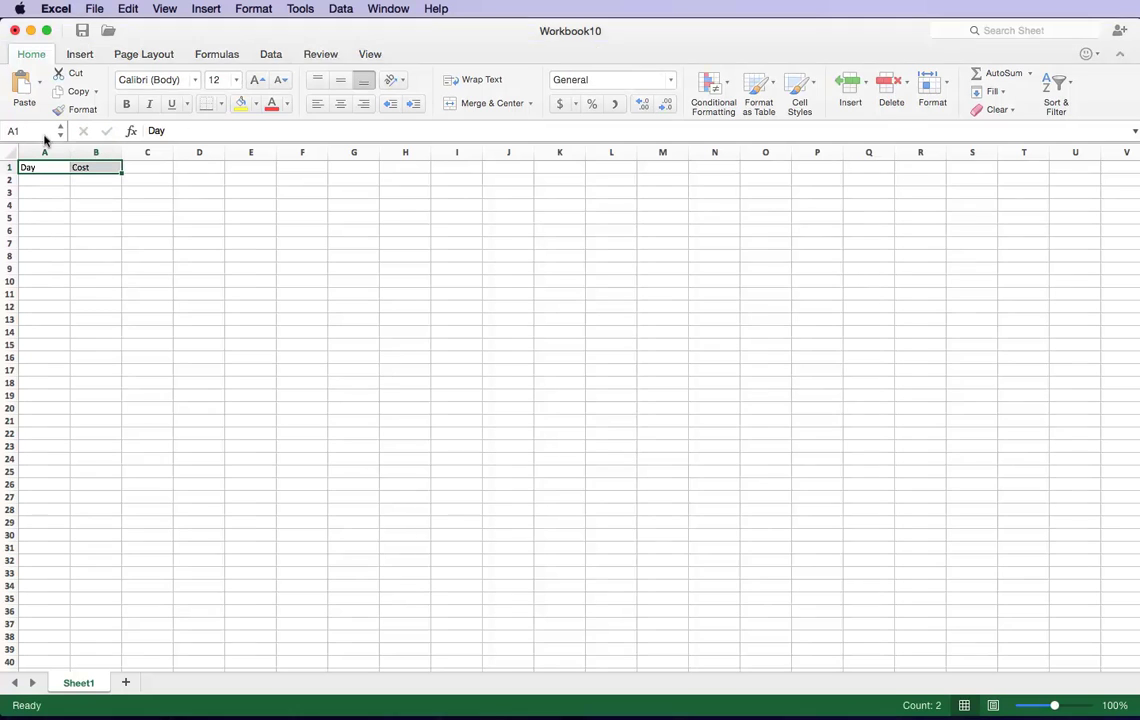
drag(44, 152, 96, 152)
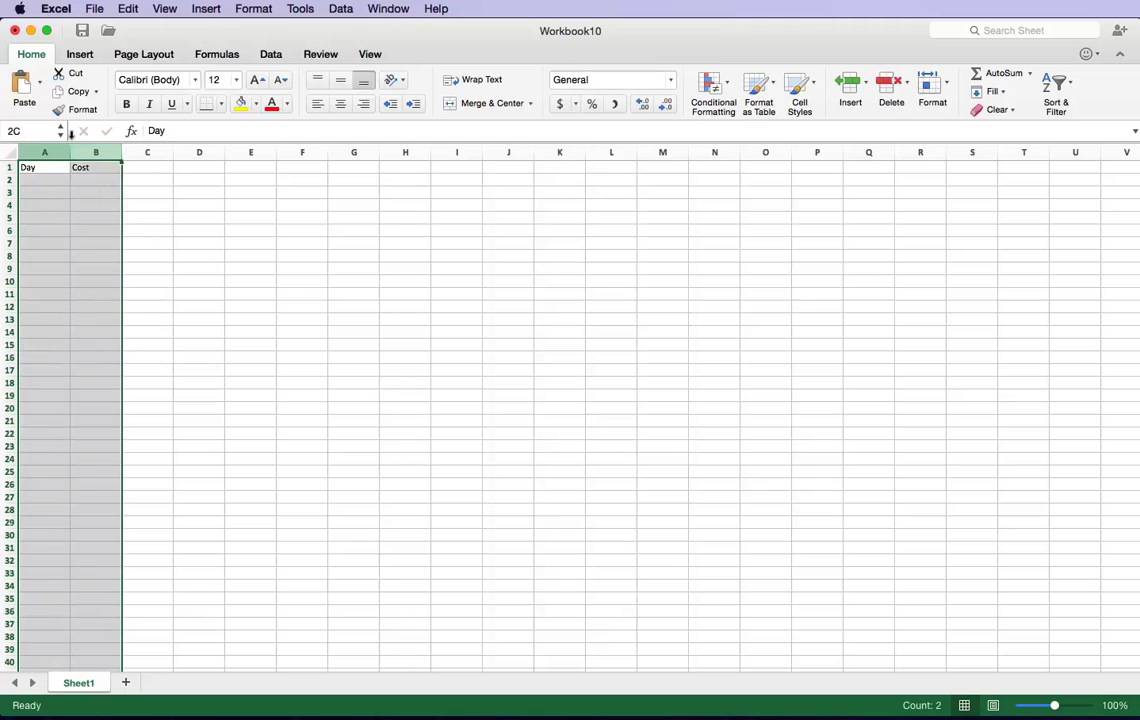
click(236, 80)
click(226, 265)
click(46, 192)
mouse_move(70, 152)
mouse_down()
mouse_move(66, 140)
mouse_move(84, 136)
mouse_up()
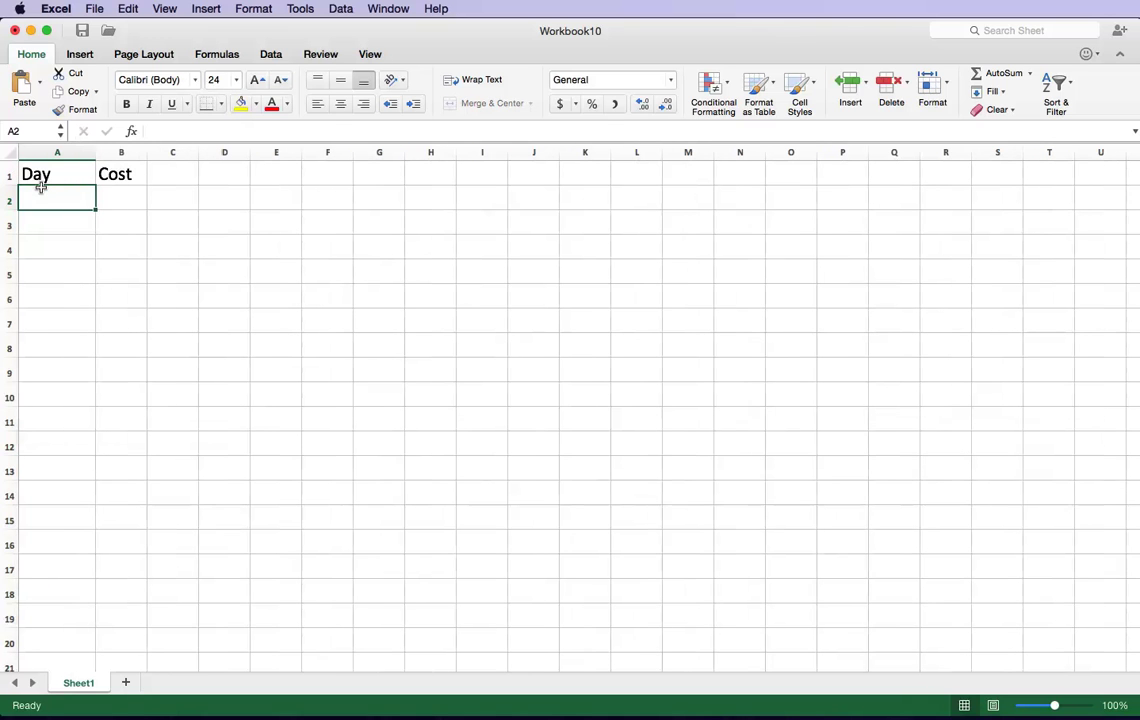
Enter the weekdays Mon, Tues, Wed, Thurs and Fri in cells A2 to A6.
double_click(50, 194)
text(Mon)
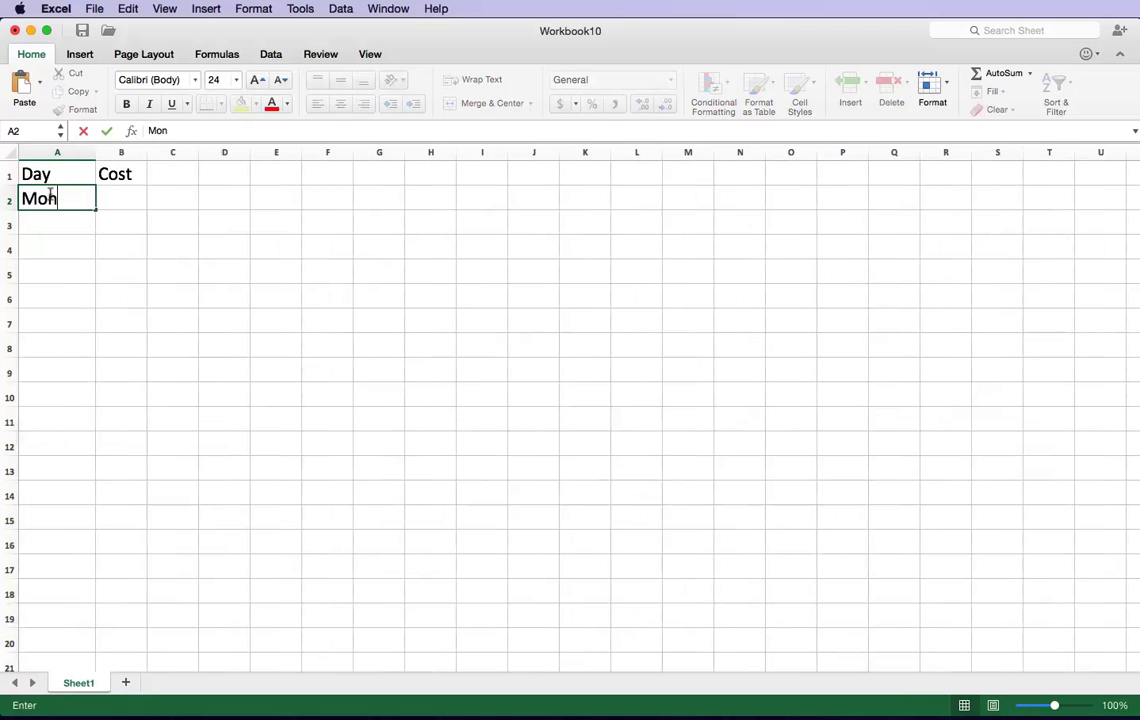
key(Return)
text(Tues)
key(Return)
text(Wed)
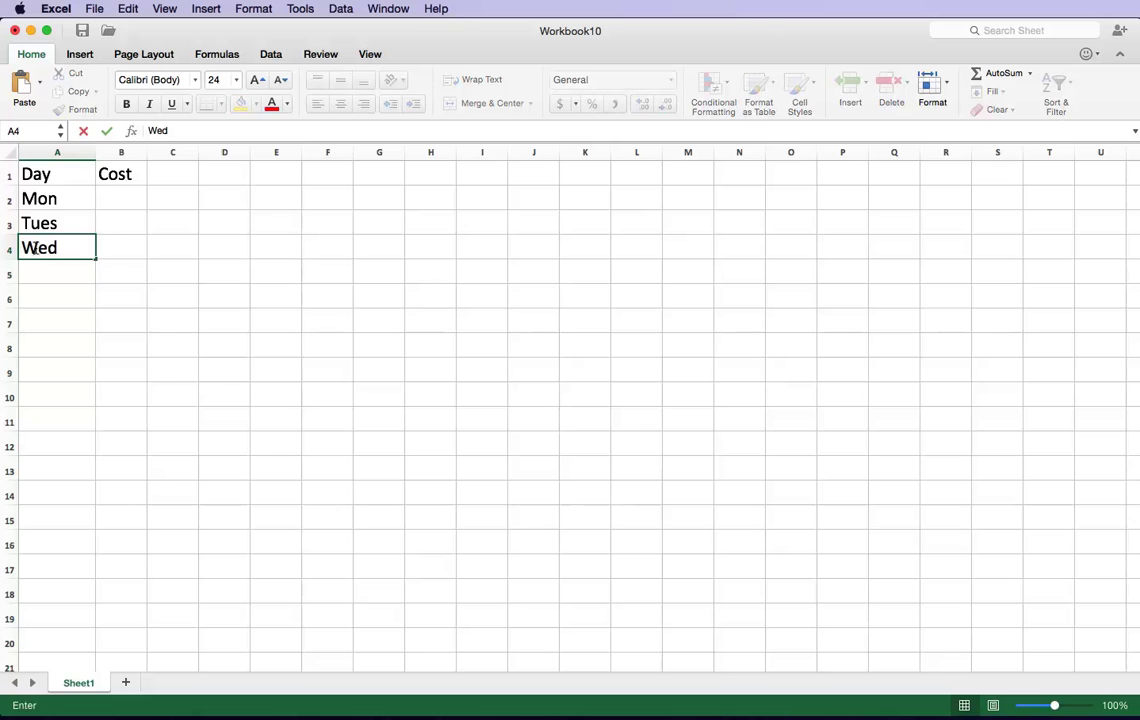
key(Return)
text(Thurs)
key(Return)
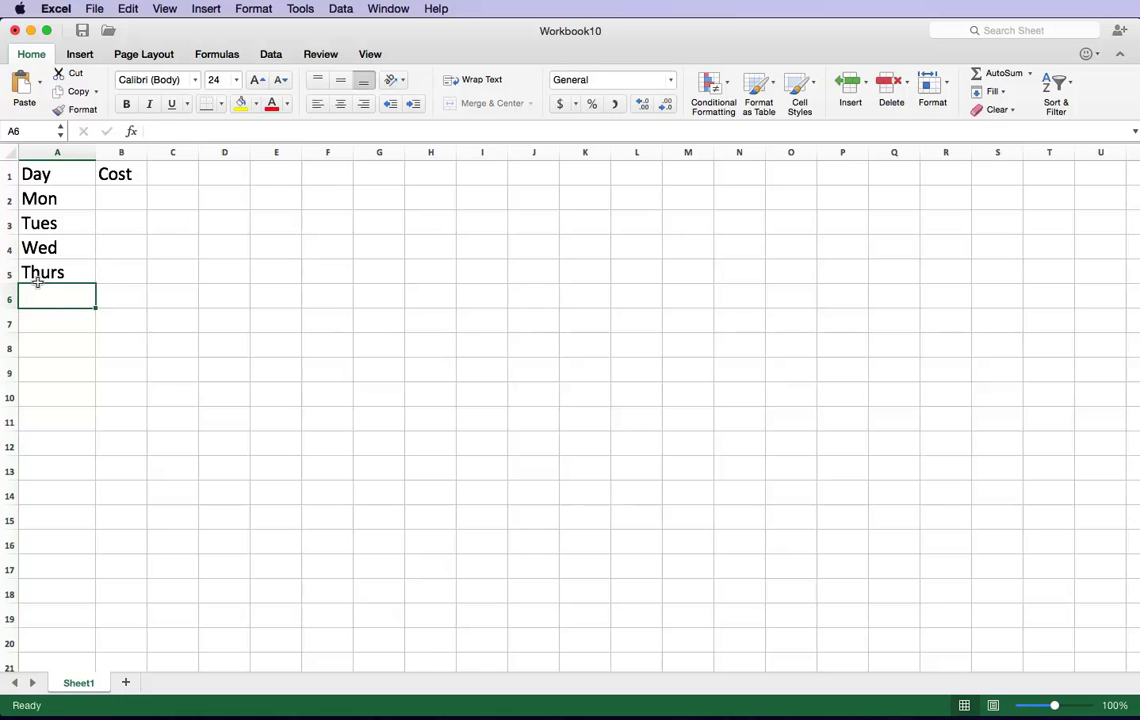
text(Fri)
key(Return)
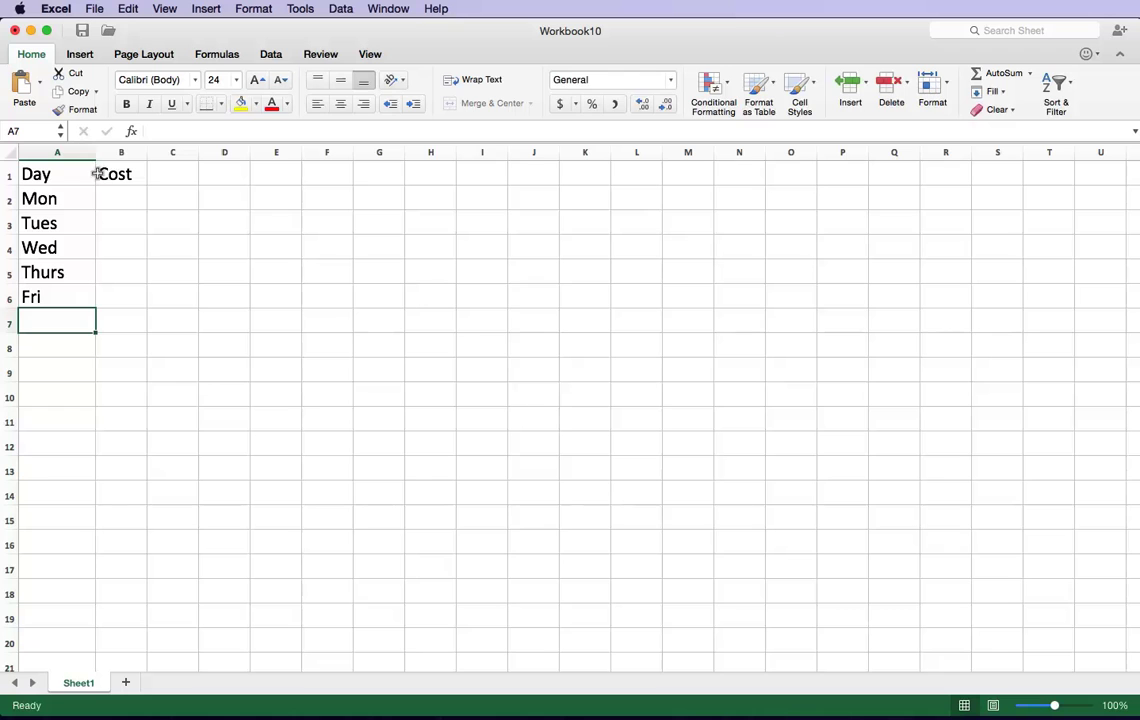
Enter the costs 10, 20, 5, 45 and 100 in cells B2 to B6.
click(117, 195)
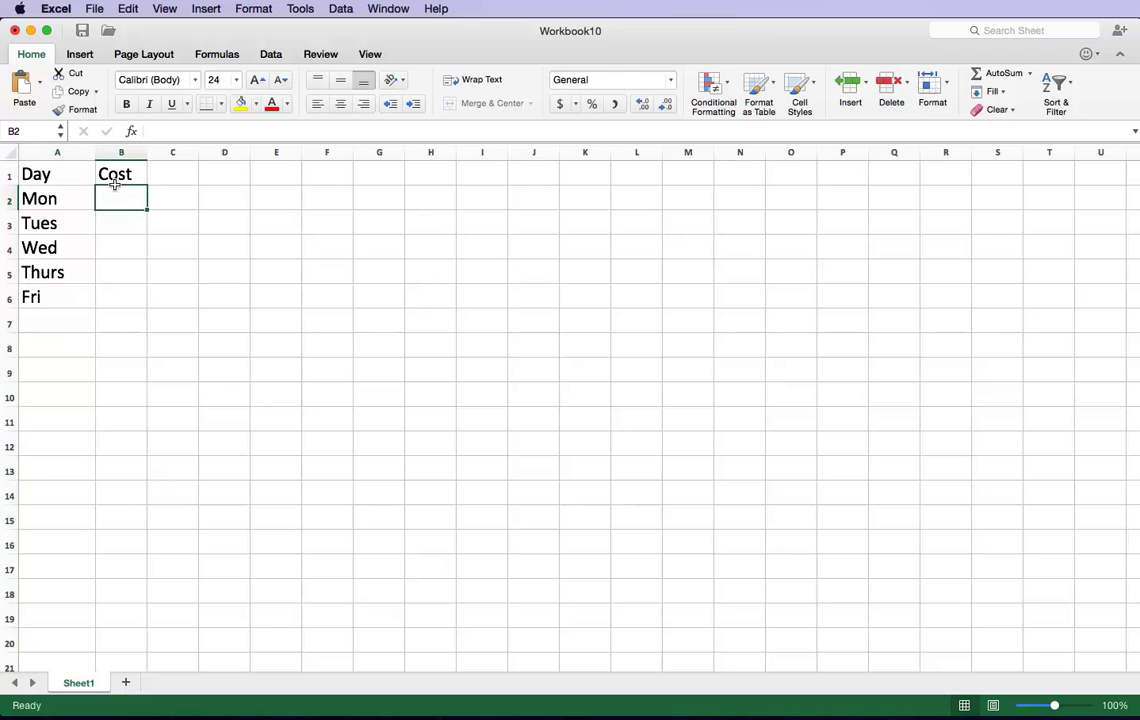
double_click(124, 191)
text(10)
key(Return)
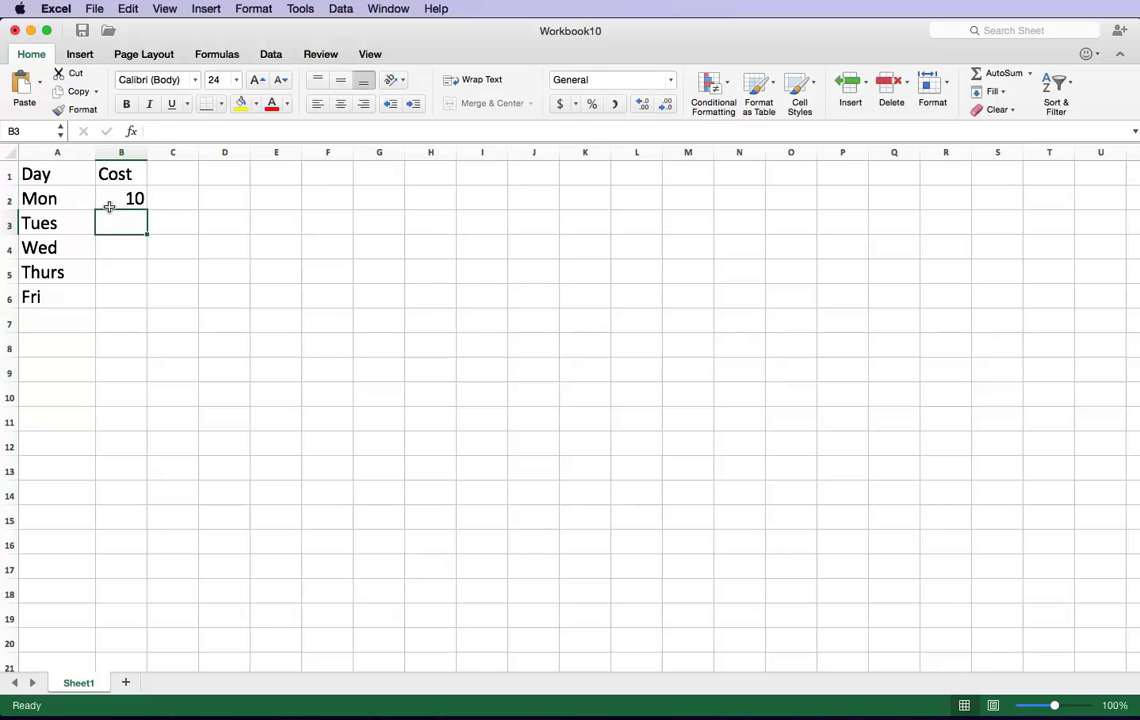
text(20)
key(Return)
text(5)
click(106, 265)
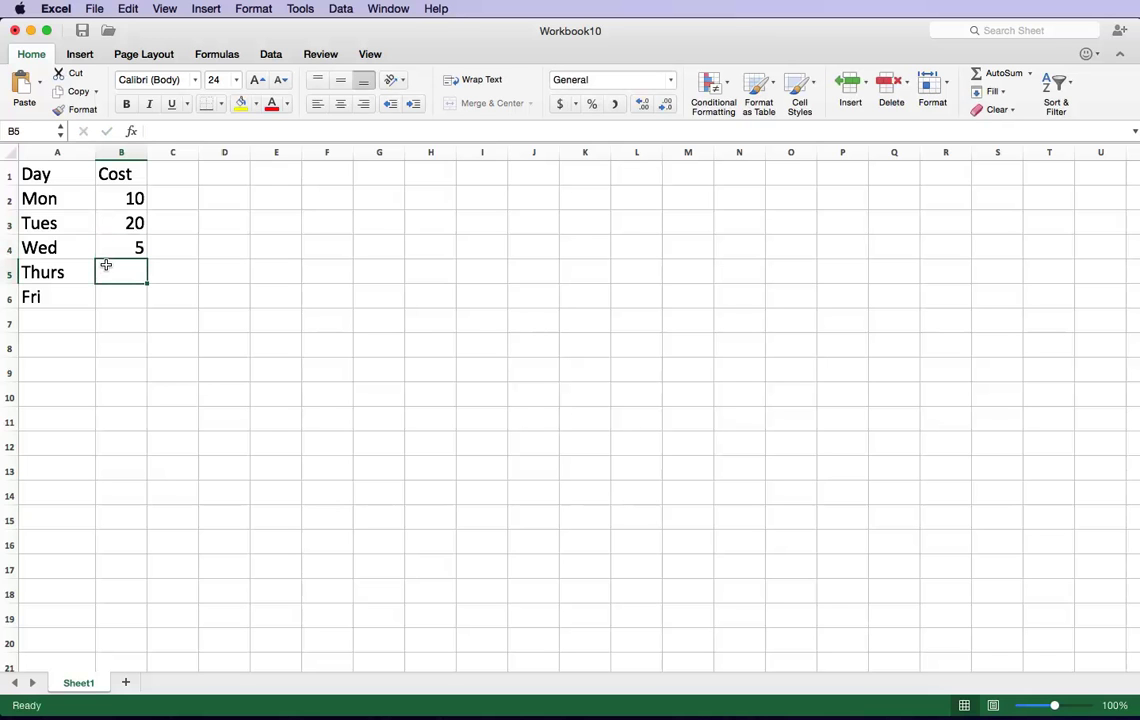
text(45)
click(110, 289)
text(100)
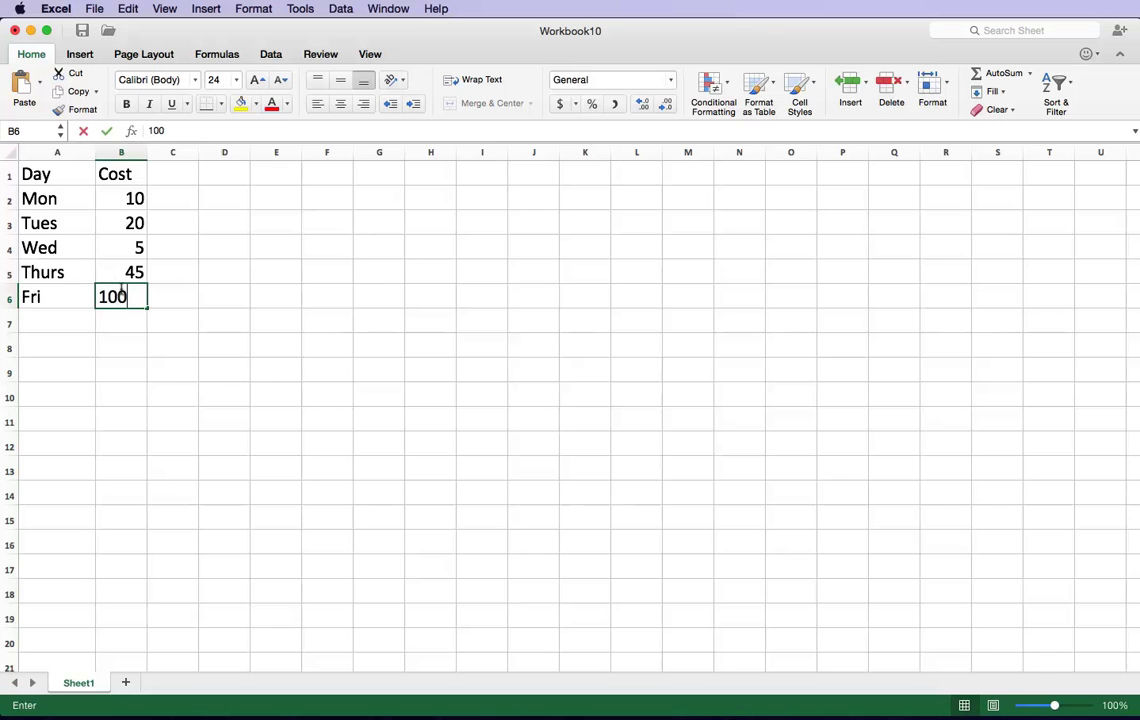
click(114, 318)
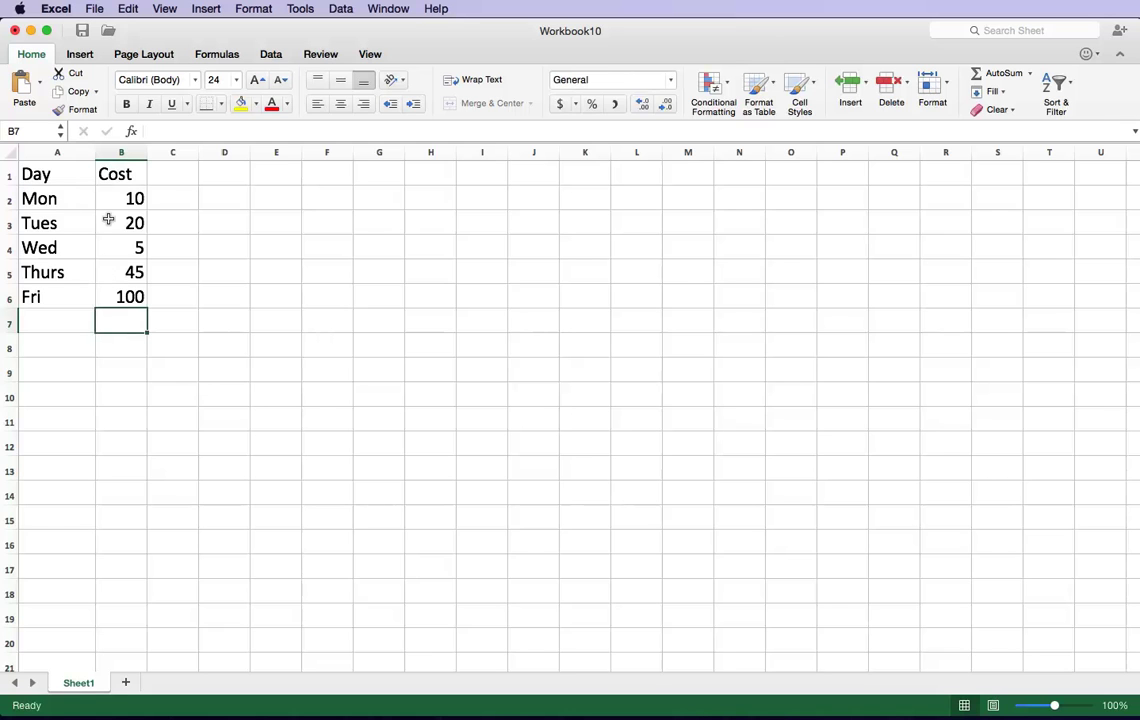
Insert the recommended Clustered Column chart for the day and cost data in A1:B6.
click(118, 287)
drag(118, 287, 41, 176)
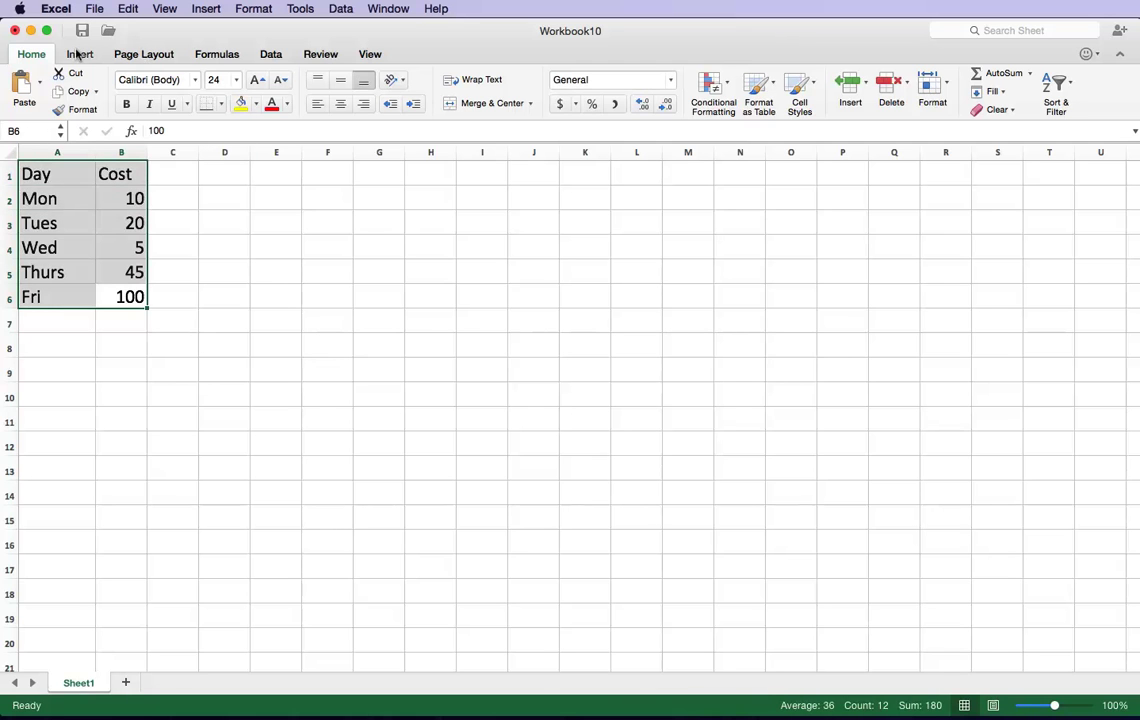
click(30, 54)
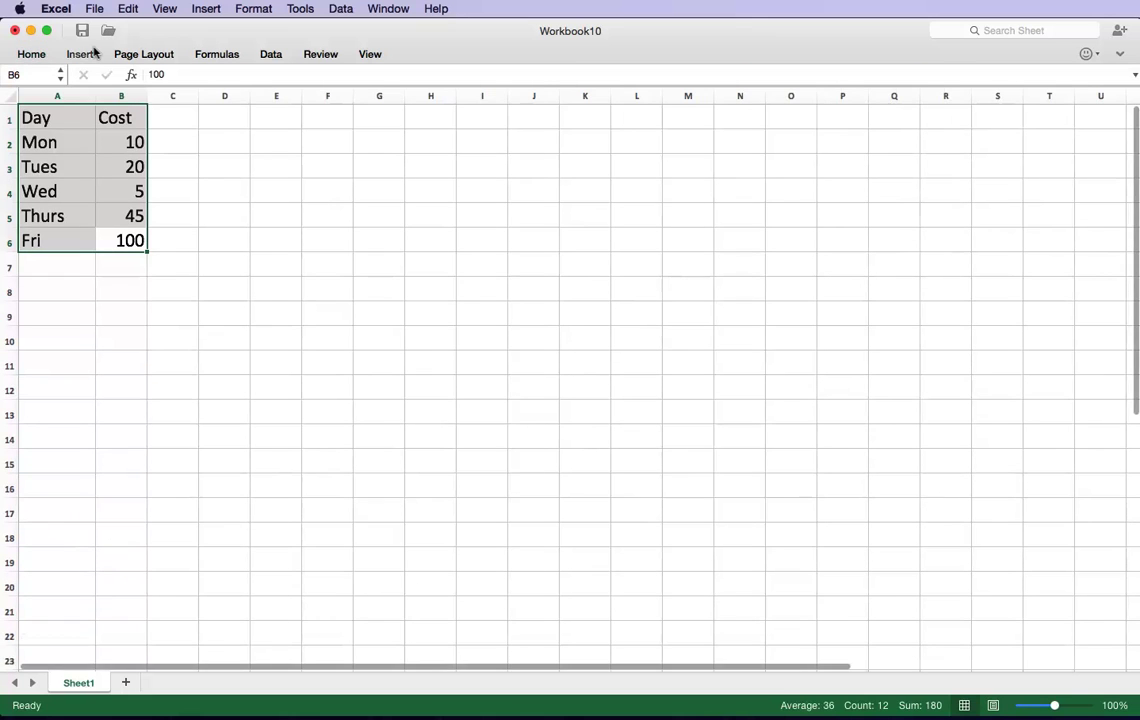
click(30, 54)
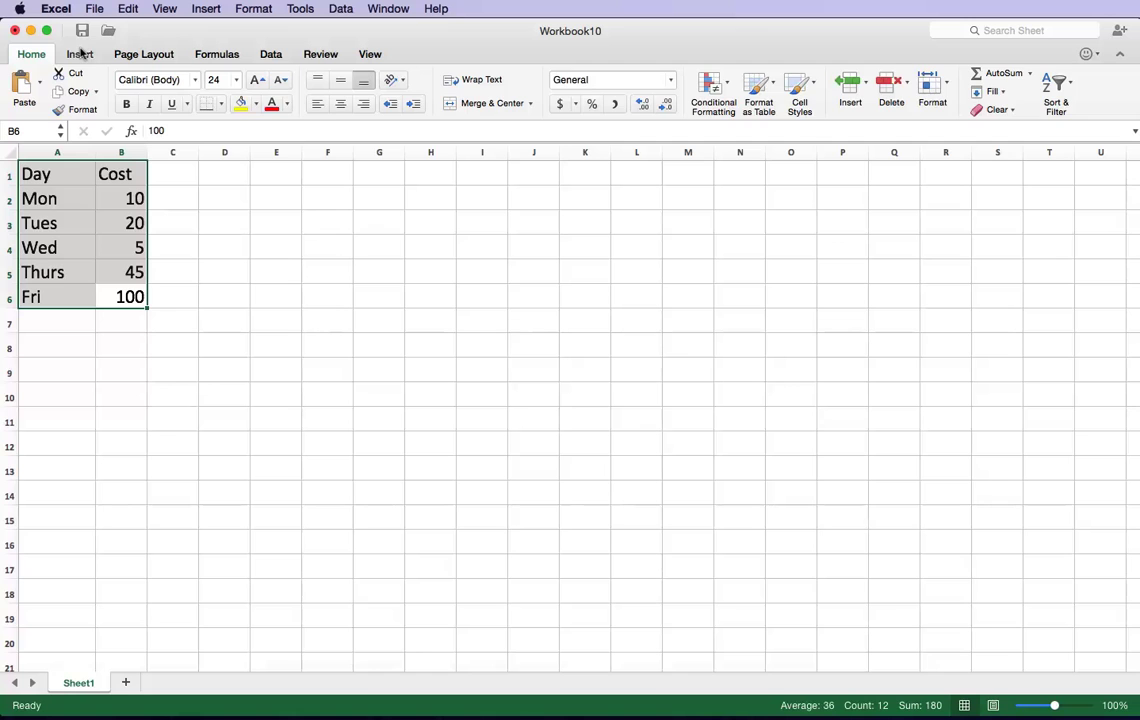
click(81, 53)
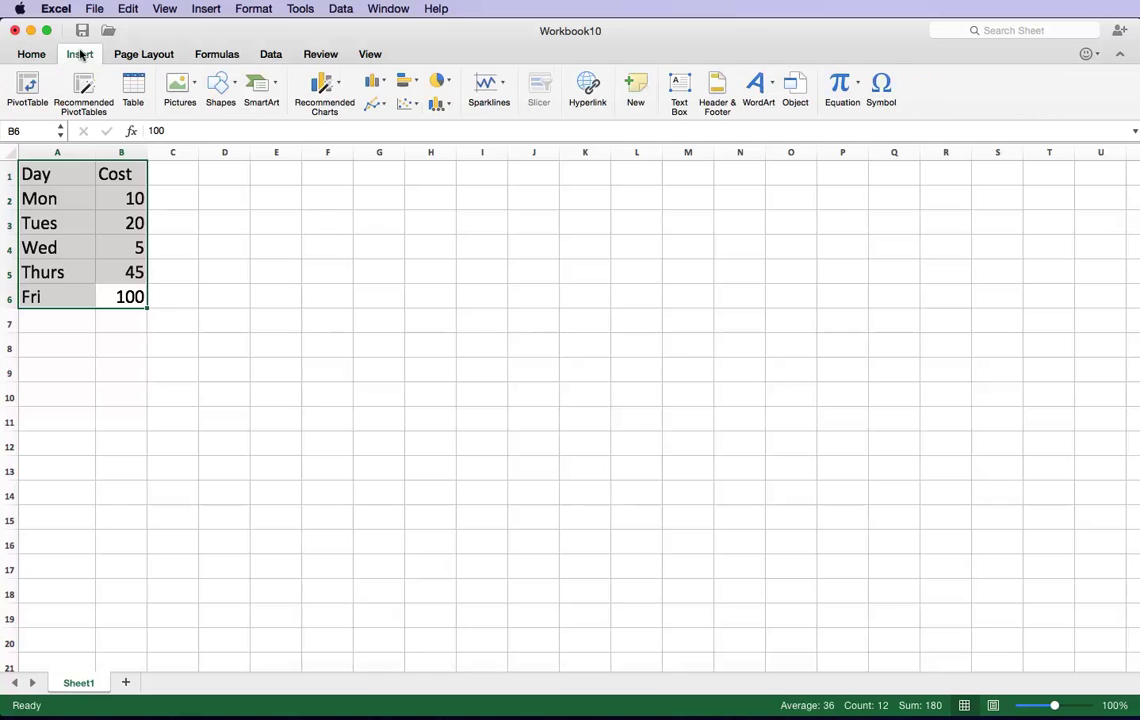
click(335, 83)
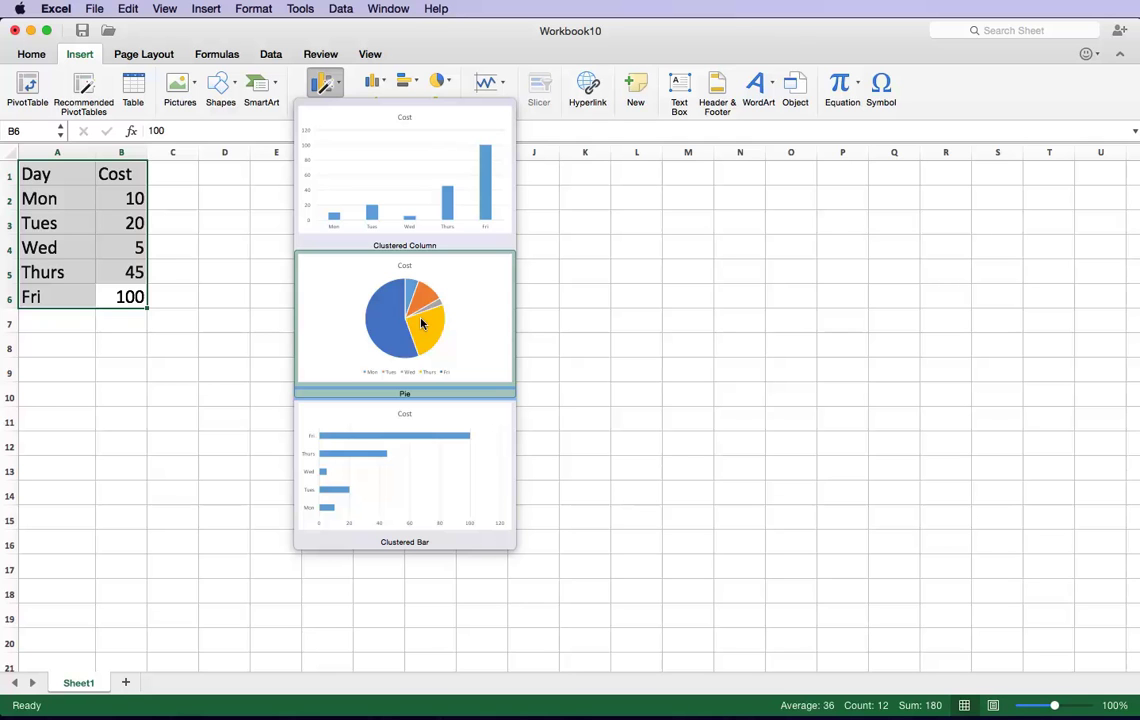
click(438, 216)
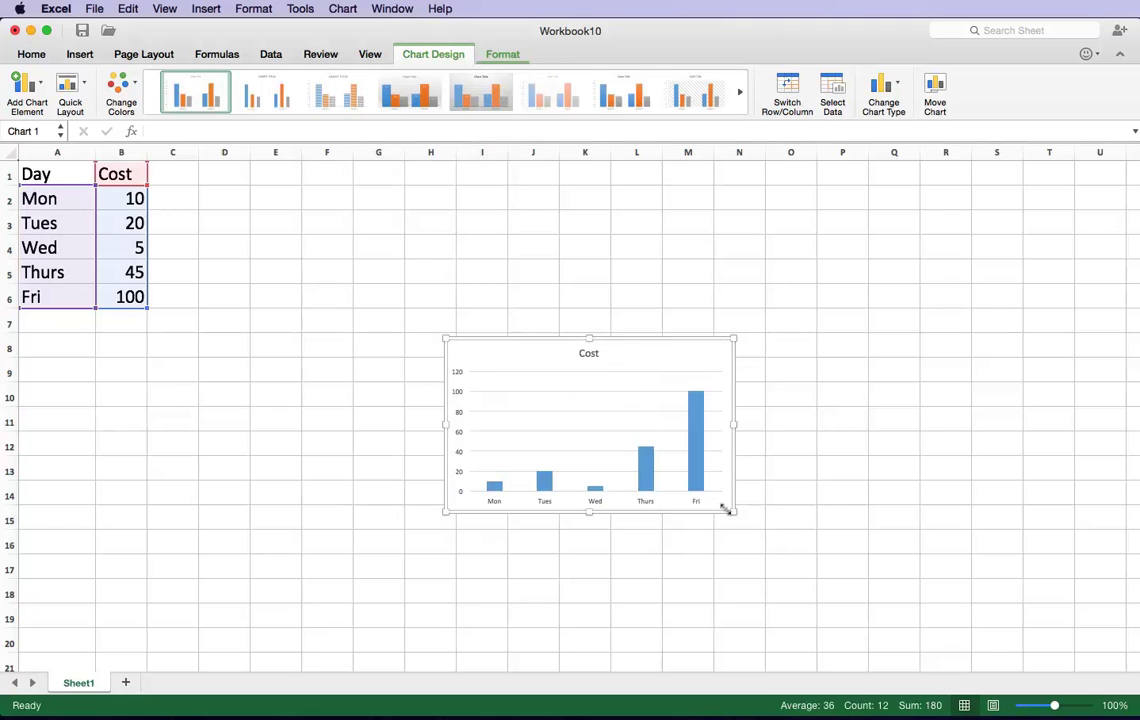
Enlarge and move the chart to span about E1 to O17 beside the data, and shift its plot area slightly down.
drag(724, 503, 912, 650)
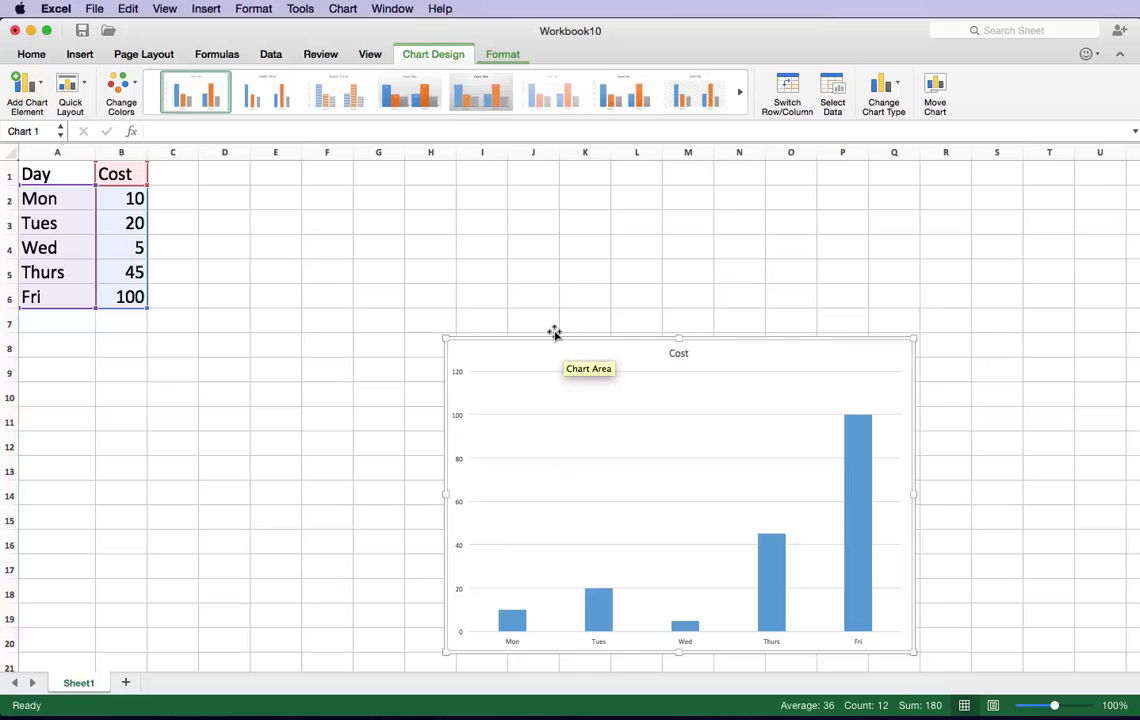
drag(553, 332, 378, 157)
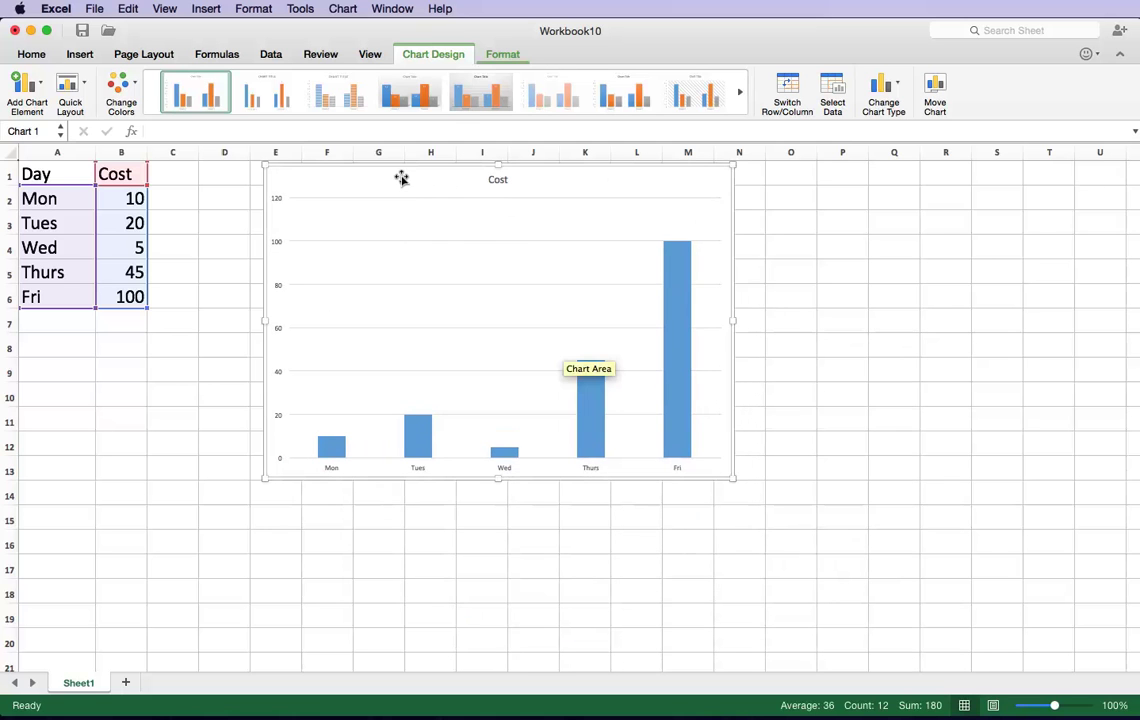
drag(728, 470, 876, 585)
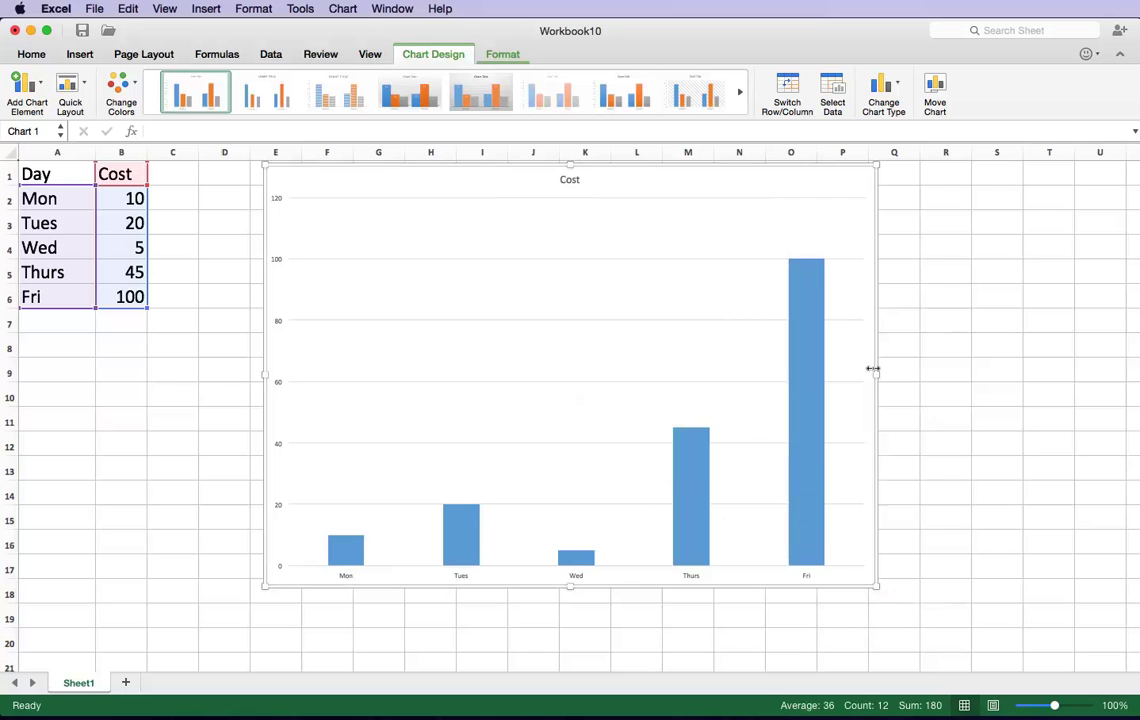
drag(875, 375, 786, 371)
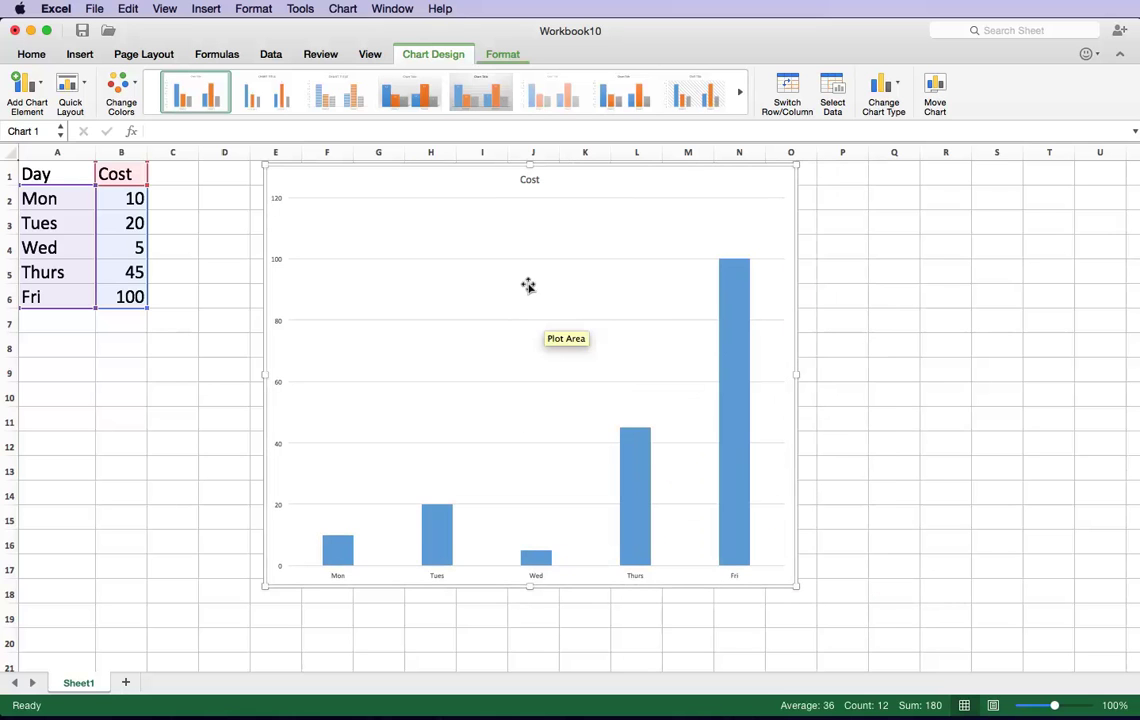
drag(529, 285, 524, 305)
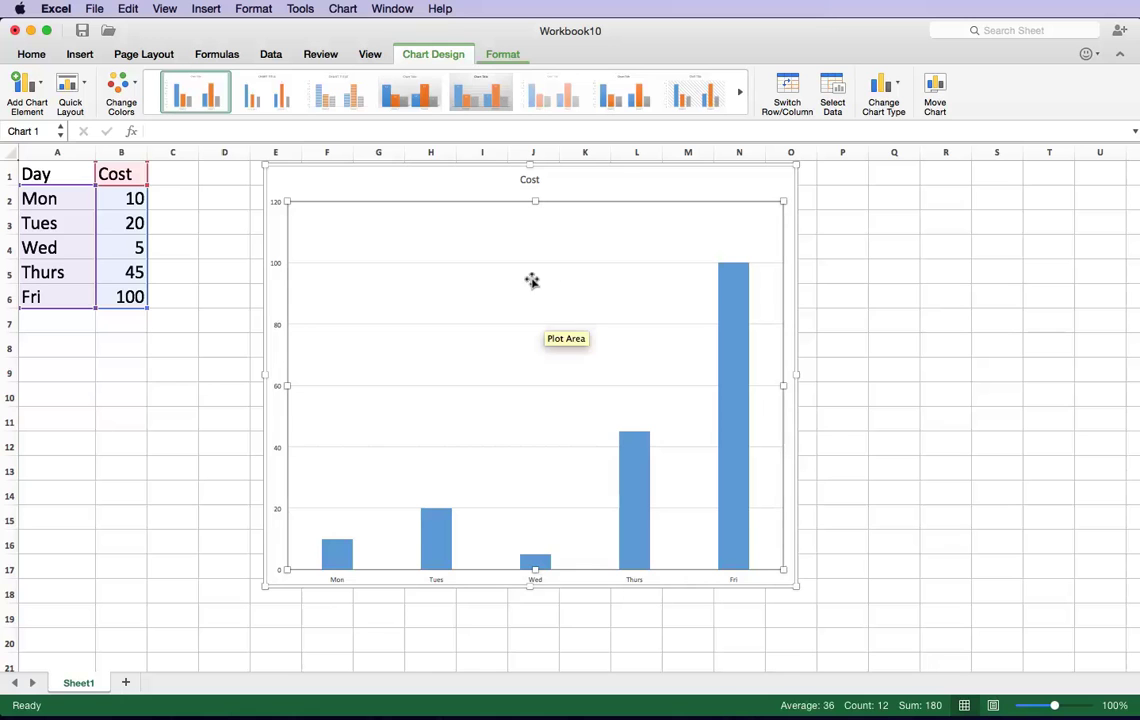
click(819, 292)
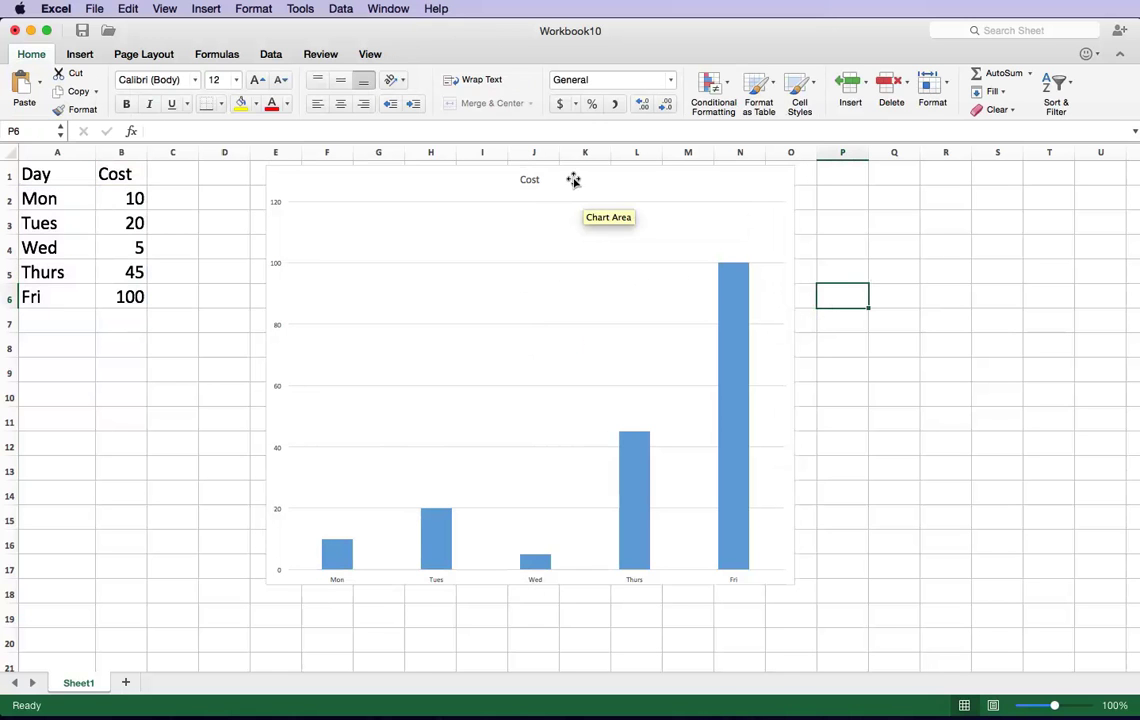
click(575, 177)
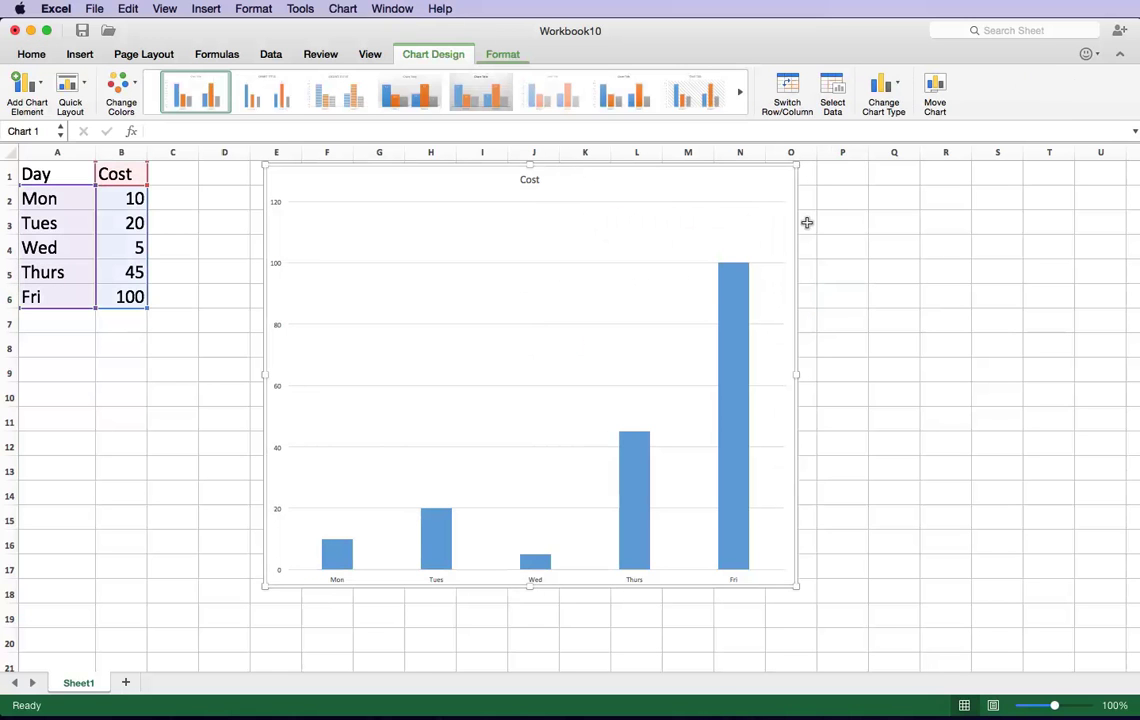
click(842, 218)
click(275, 220)
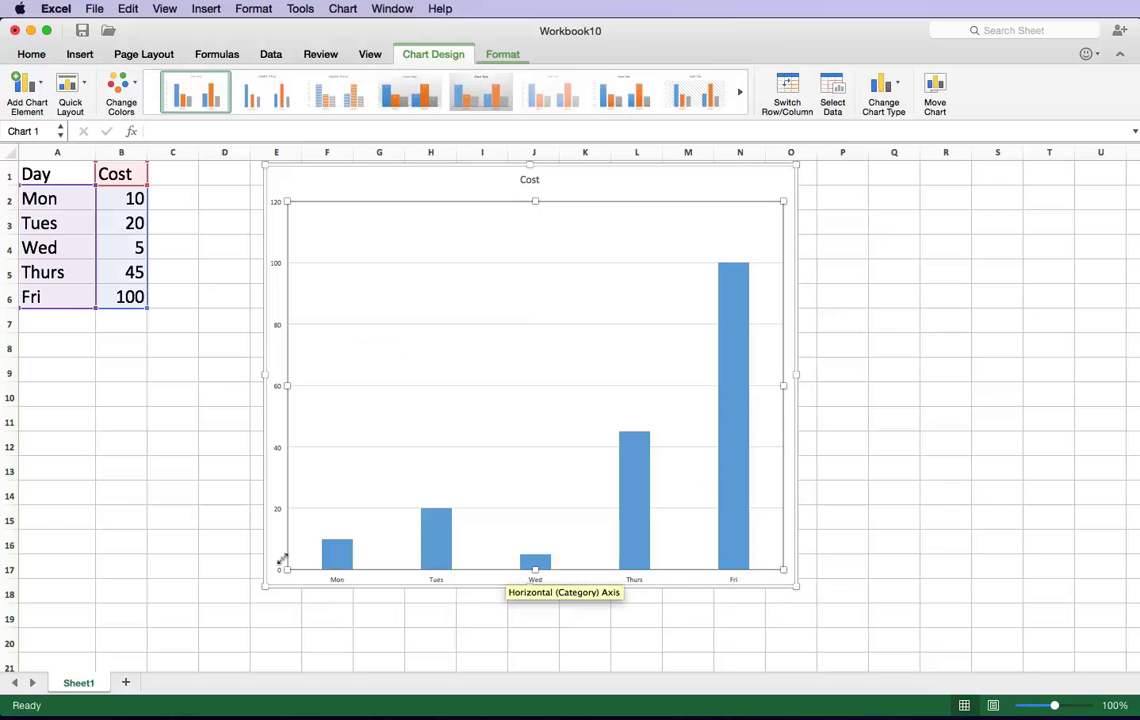
click(822, 417)
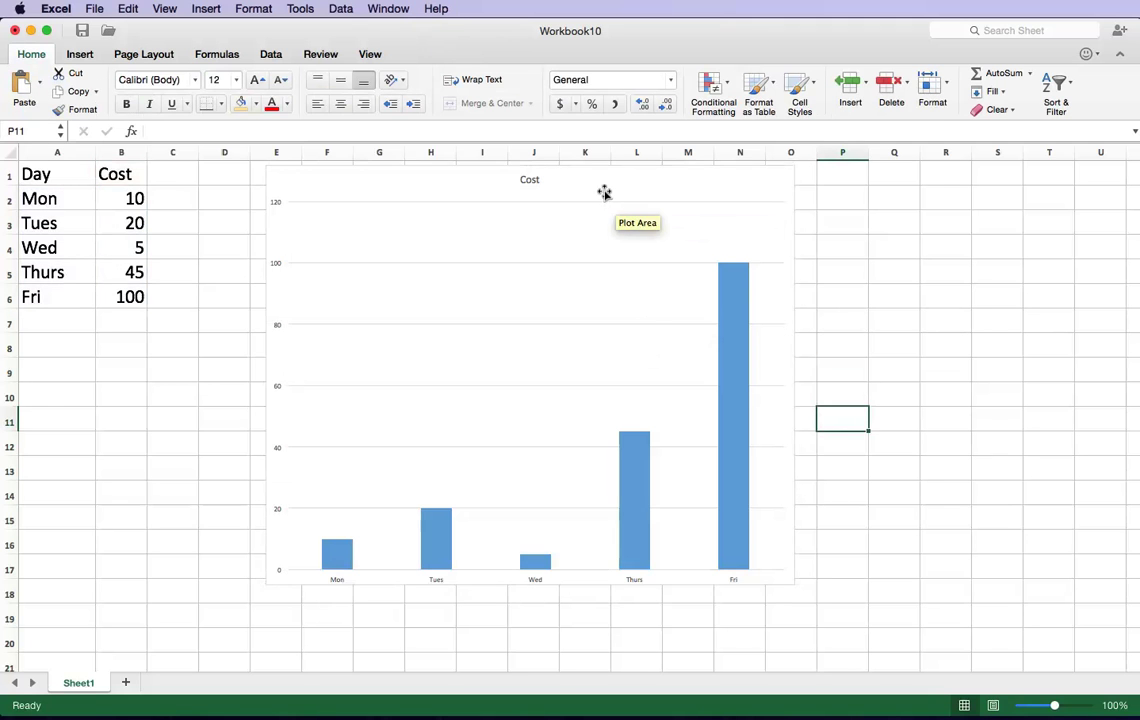
Try several styles on the cost column chart, ending with the dark gradient style with light text and blue columns.
click(604, 204)
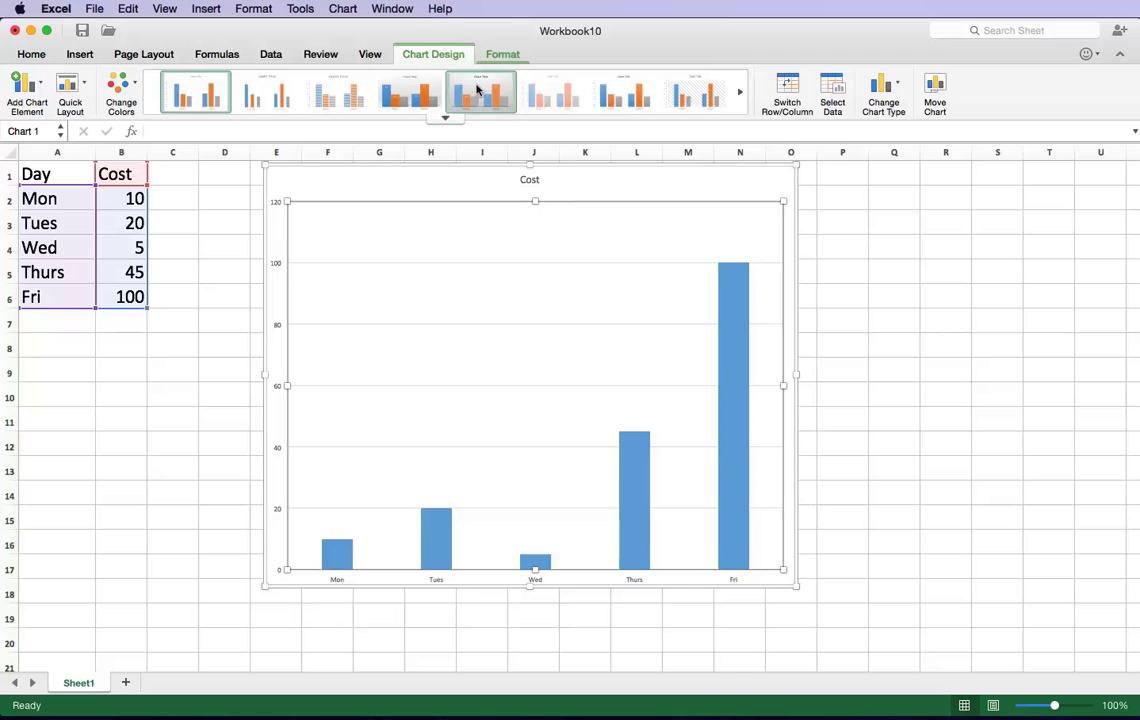
click(477, 93)
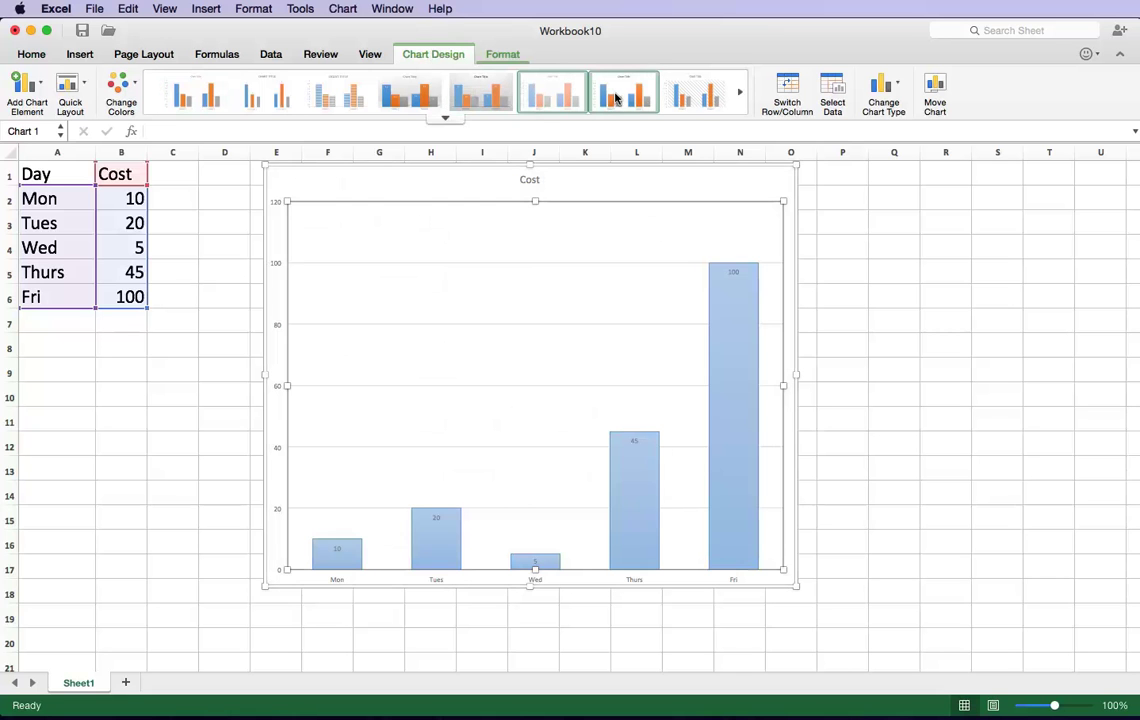
click(739, 92)
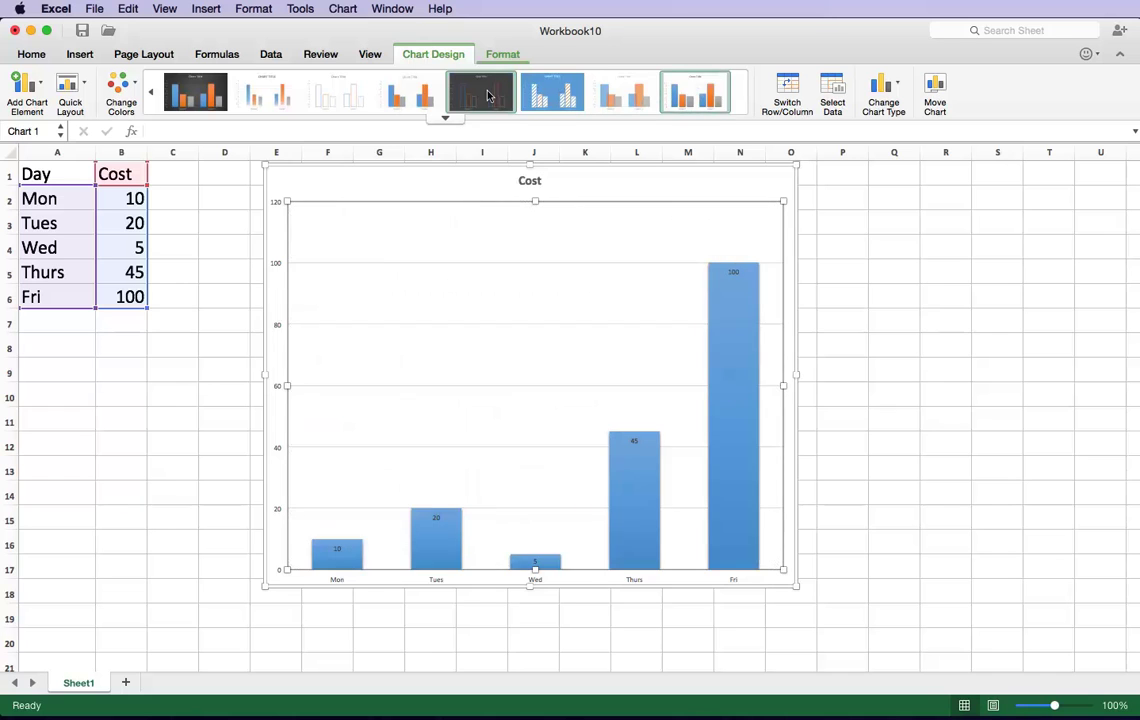
click(487, 94)
click(199, 95)
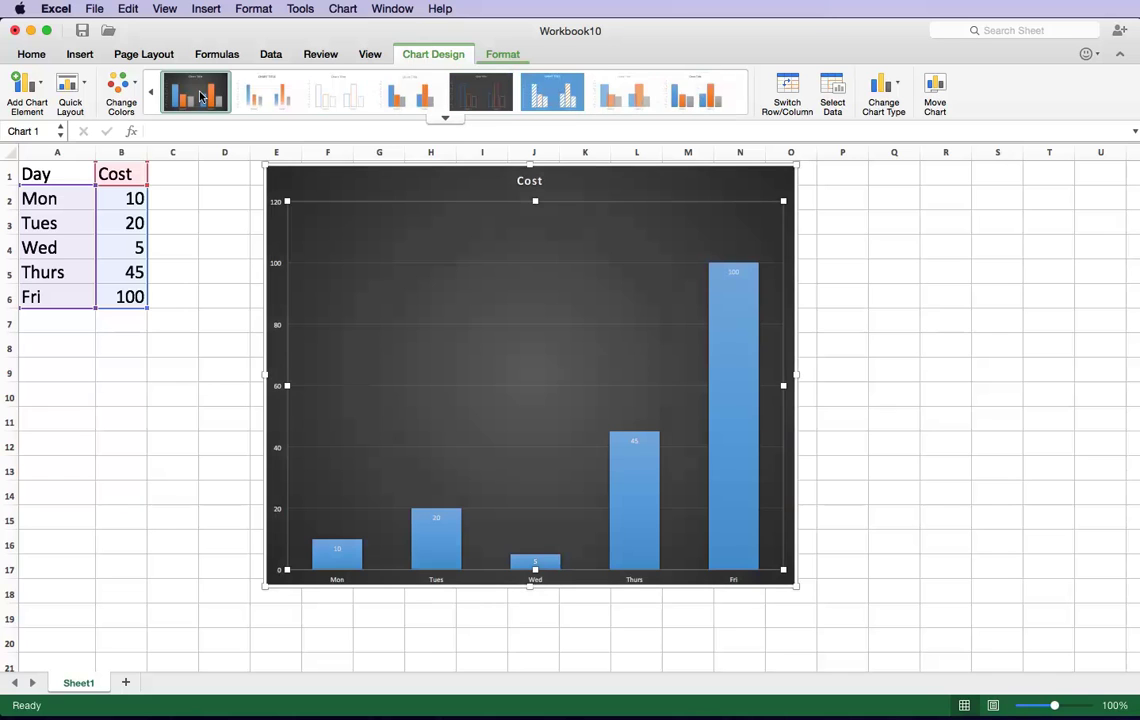
Try alternative chart types for the cost chart, ending with the basic Area type.
click(885, 84)
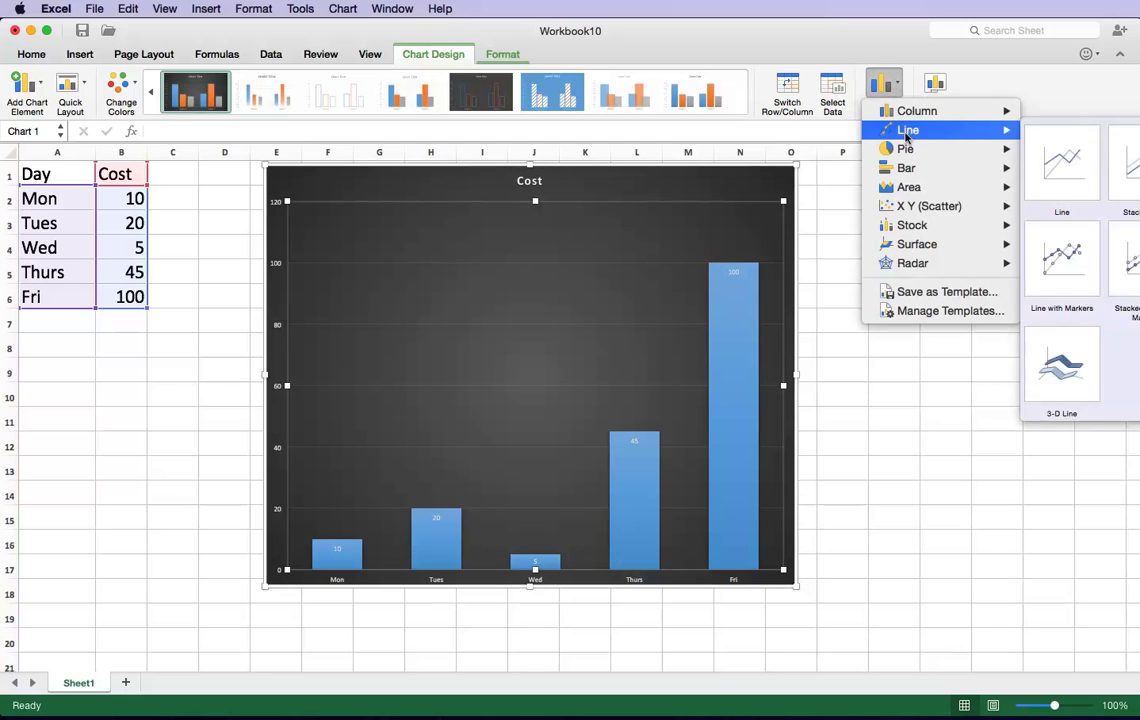
mouse_move(940, 148)
click(1070, 187)
click(885, 84)
mouse_move(932, 193)
click(1060, 225)
Try to convert the area chart into a High-Low-Close stock chart.
click(885, 84)
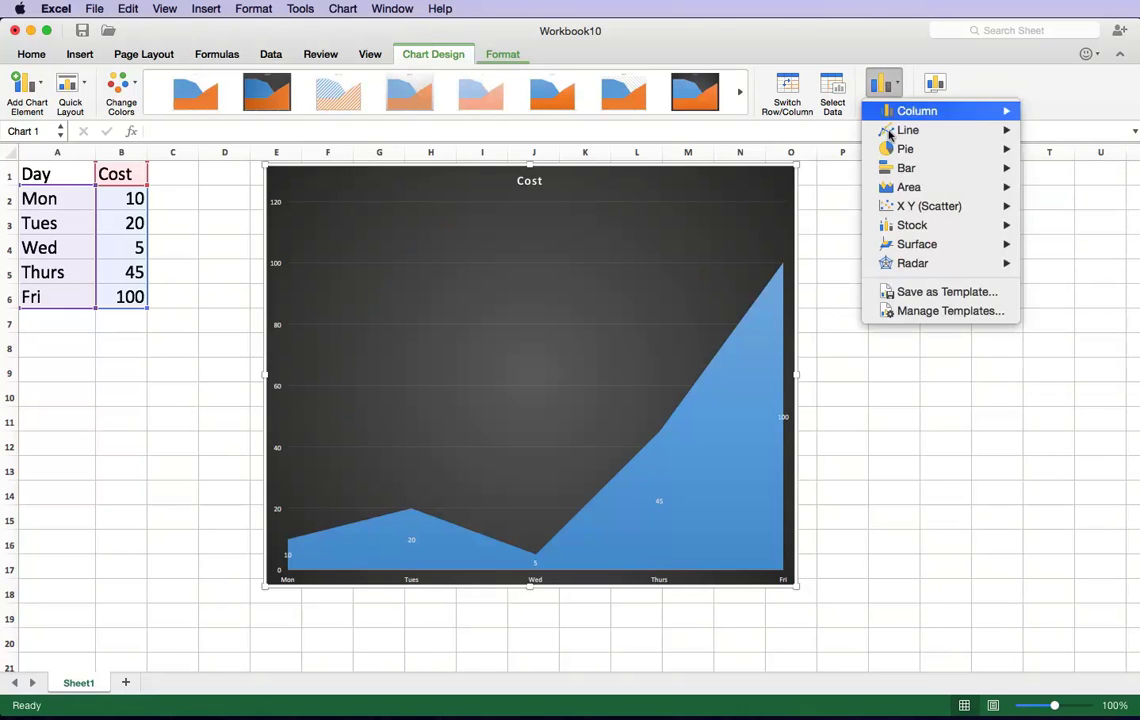
mouse_move(911, 228)
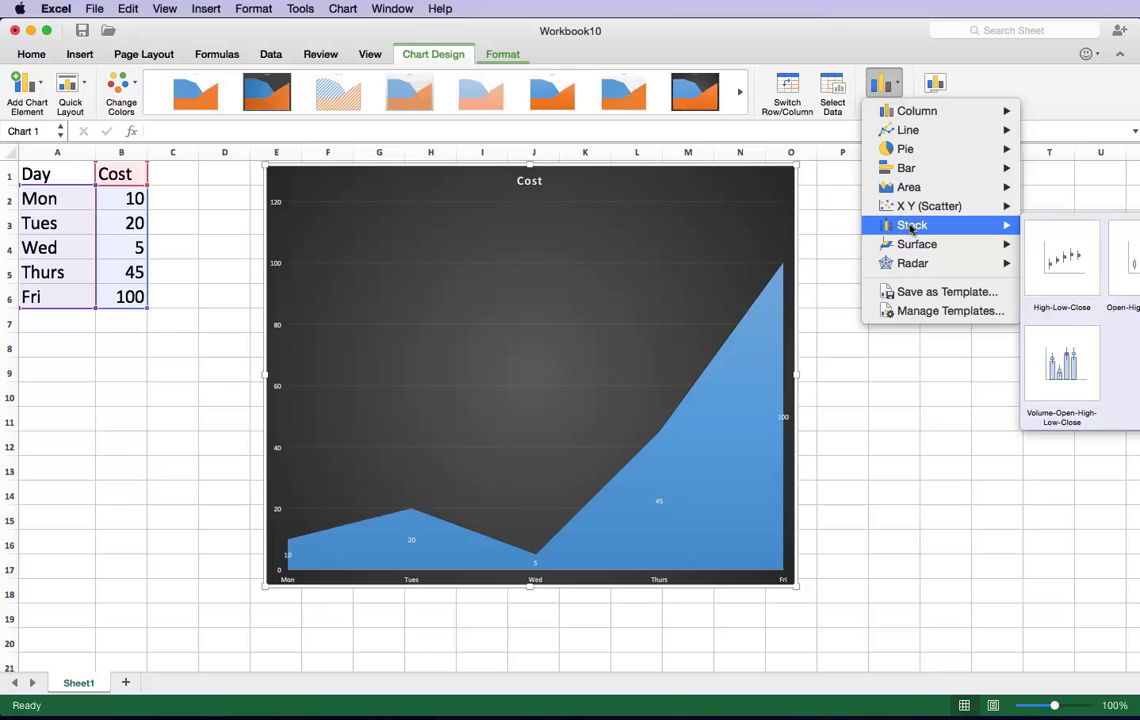
click(1058, 262)
click(687, 398)
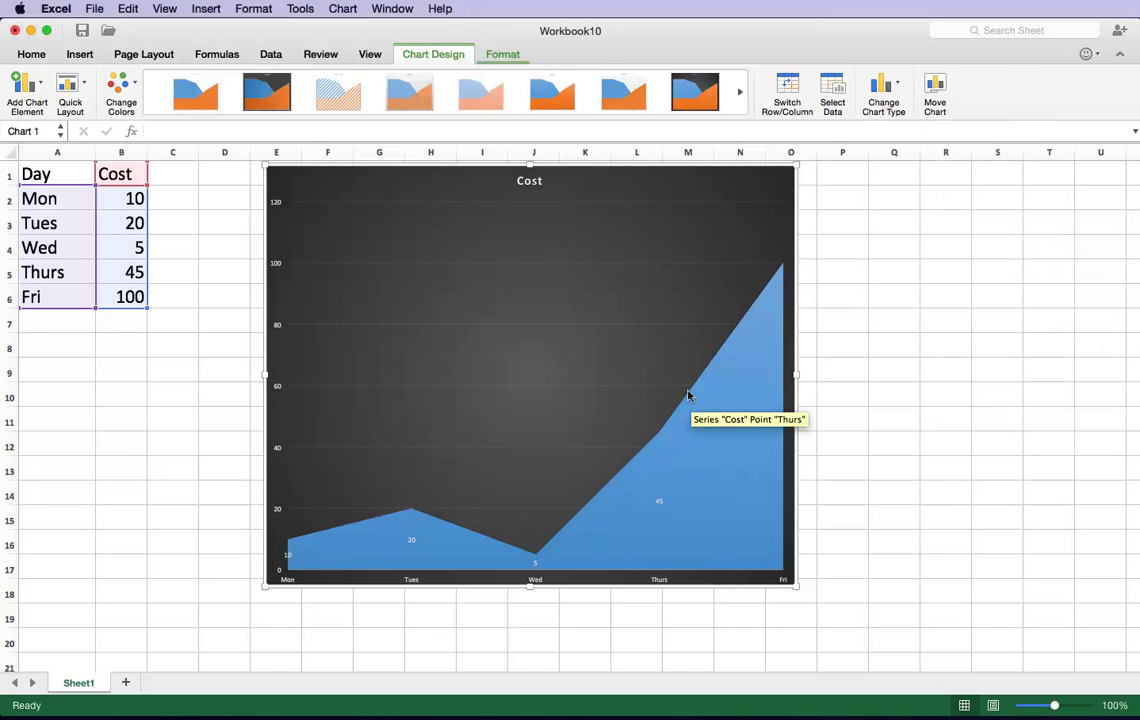
Try the cost chart as a Radar chart and as a horizontal bar chart.
click(890, 82)
mouse_move(932, 248)
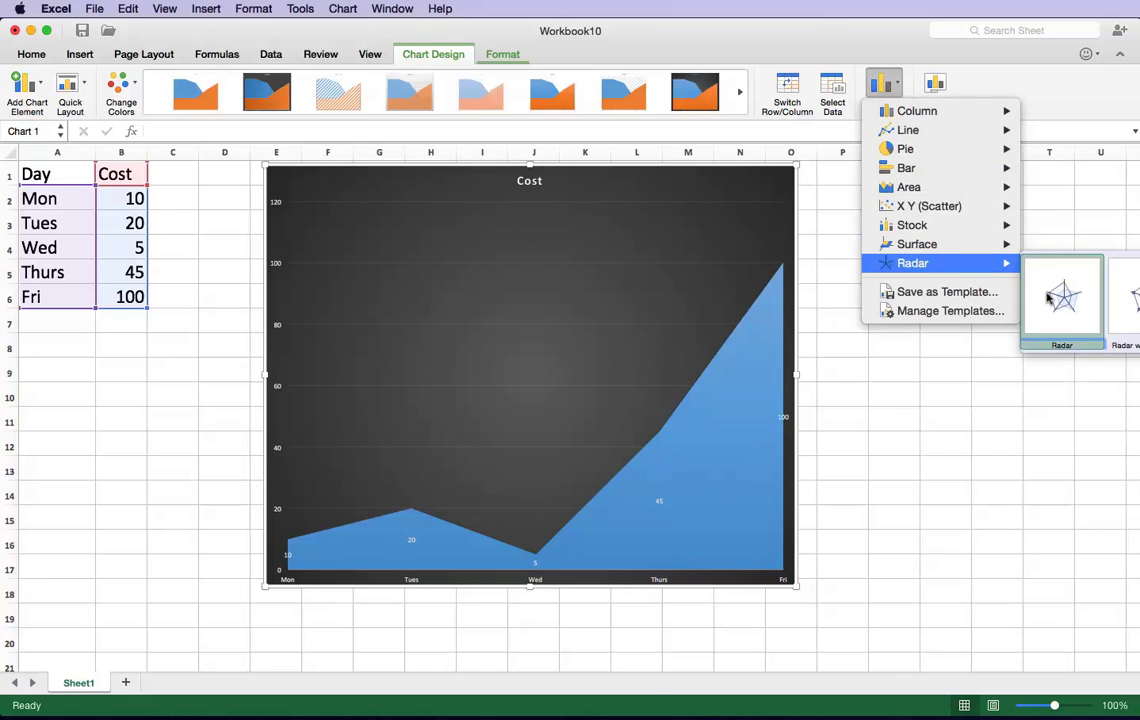
click(1039, 288)
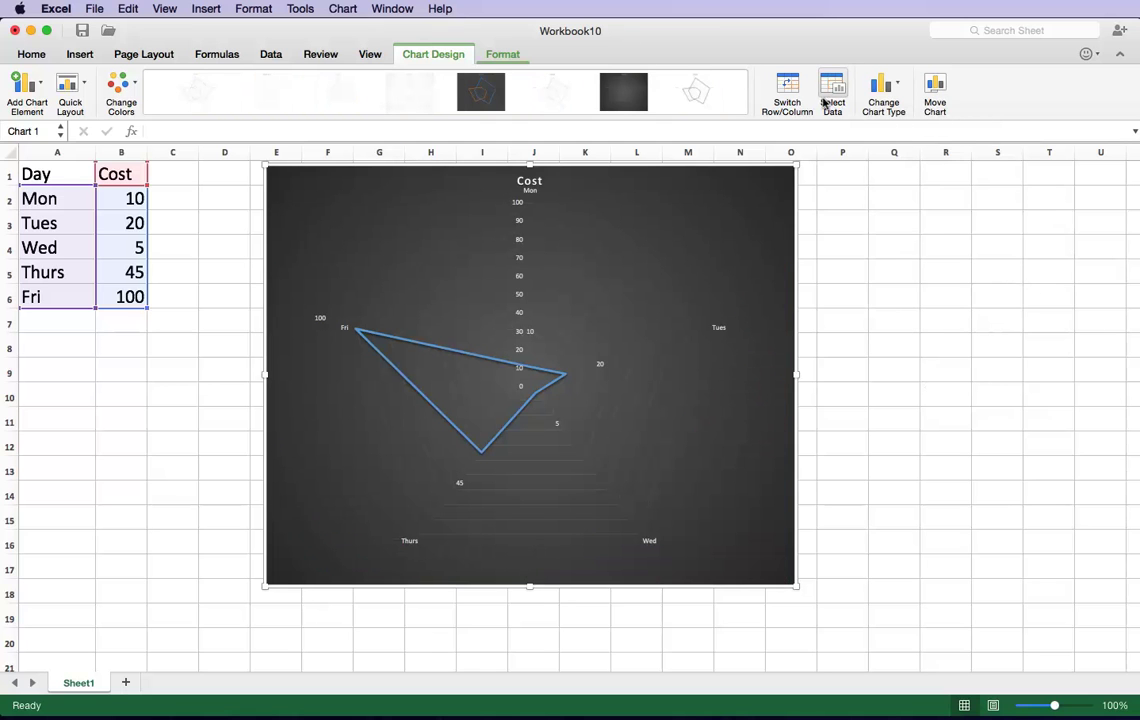
click(880, 104)
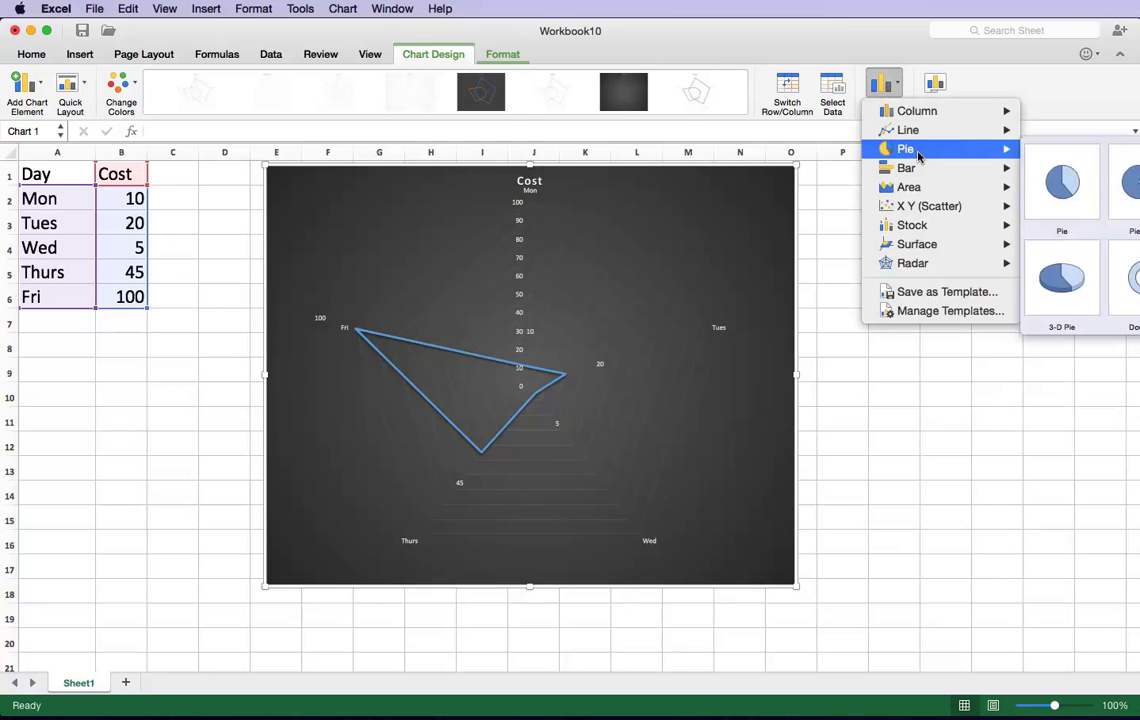
mouse_move(915, 168)
click(1045, 195)
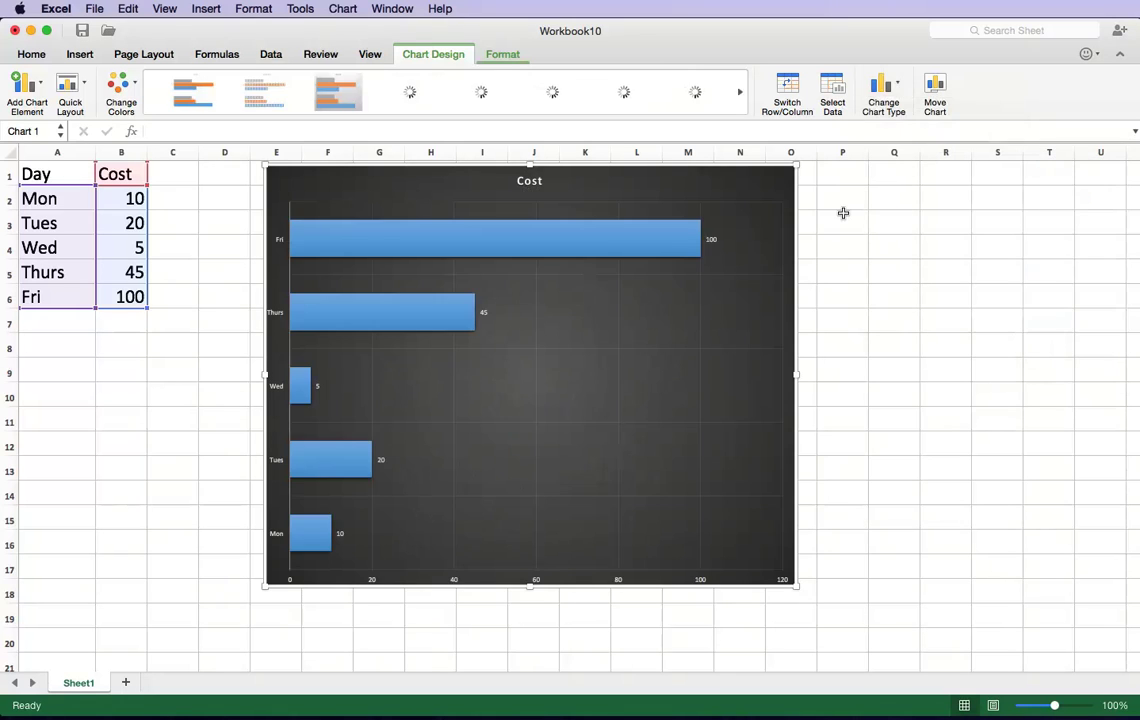
Change the cost chart's type to a basic Pie chart.
click(884, 86)
mouse_move(904, 150)
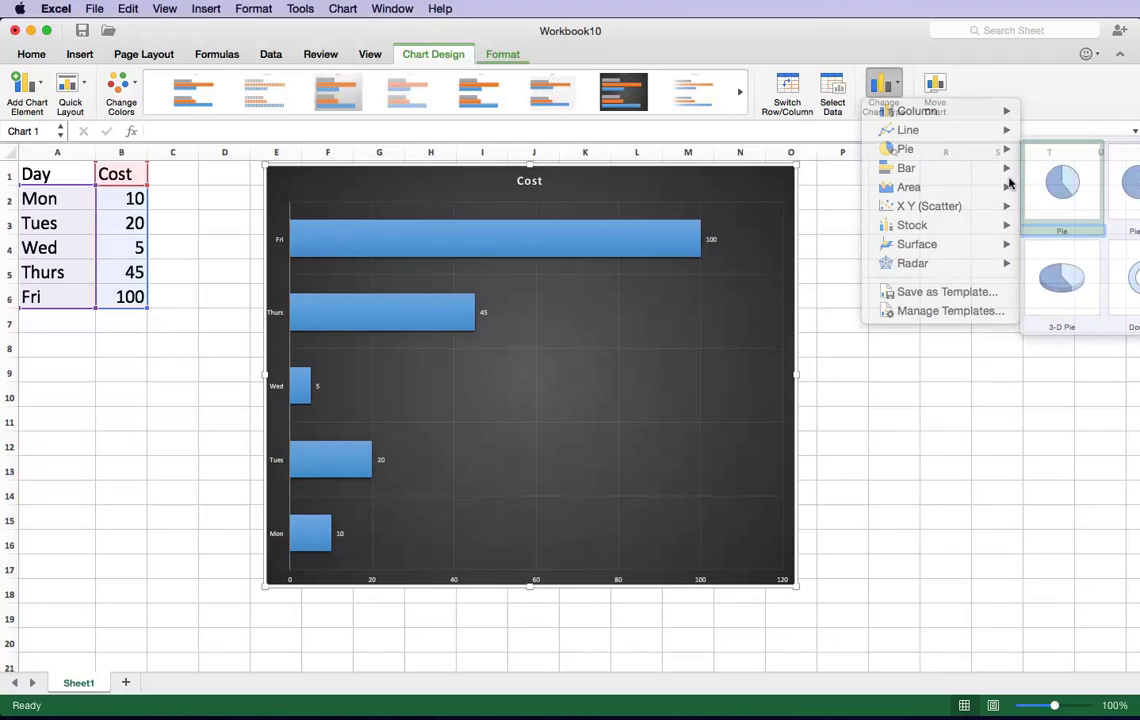
click(1062, 186)
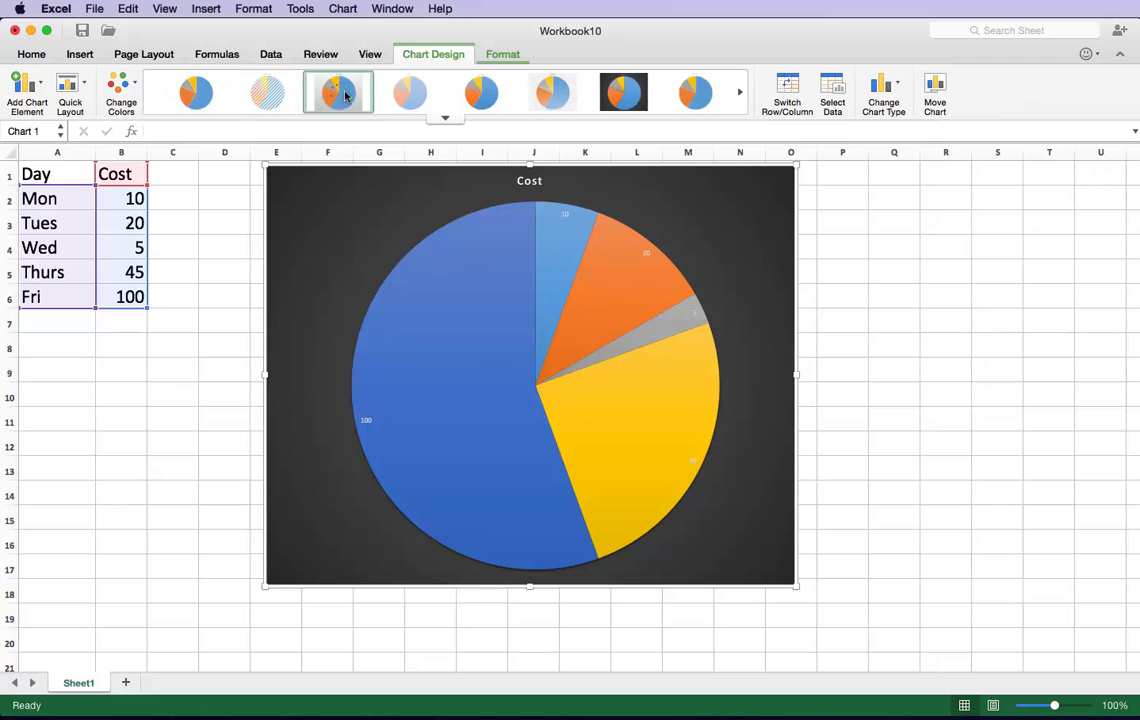
Apply the light grey style with a weekday legend and value-and-percentage labels to the pie chart.
click(493, 54)
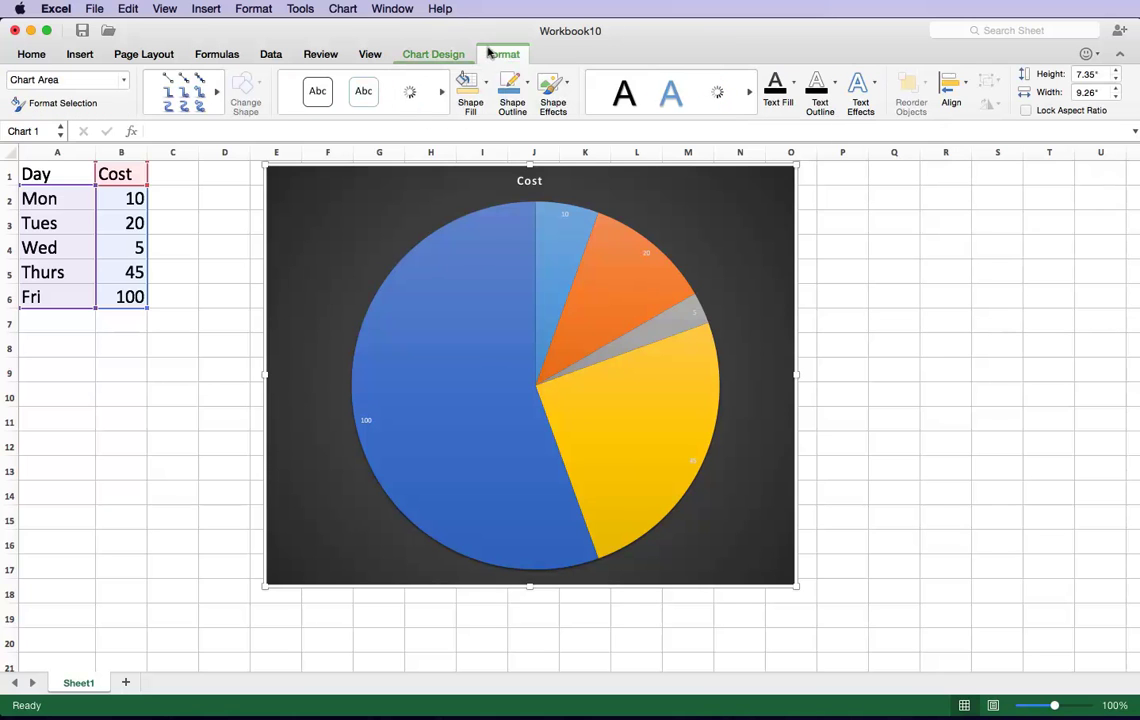
click(433, 54)
click(739, 91)
click(338, 92)
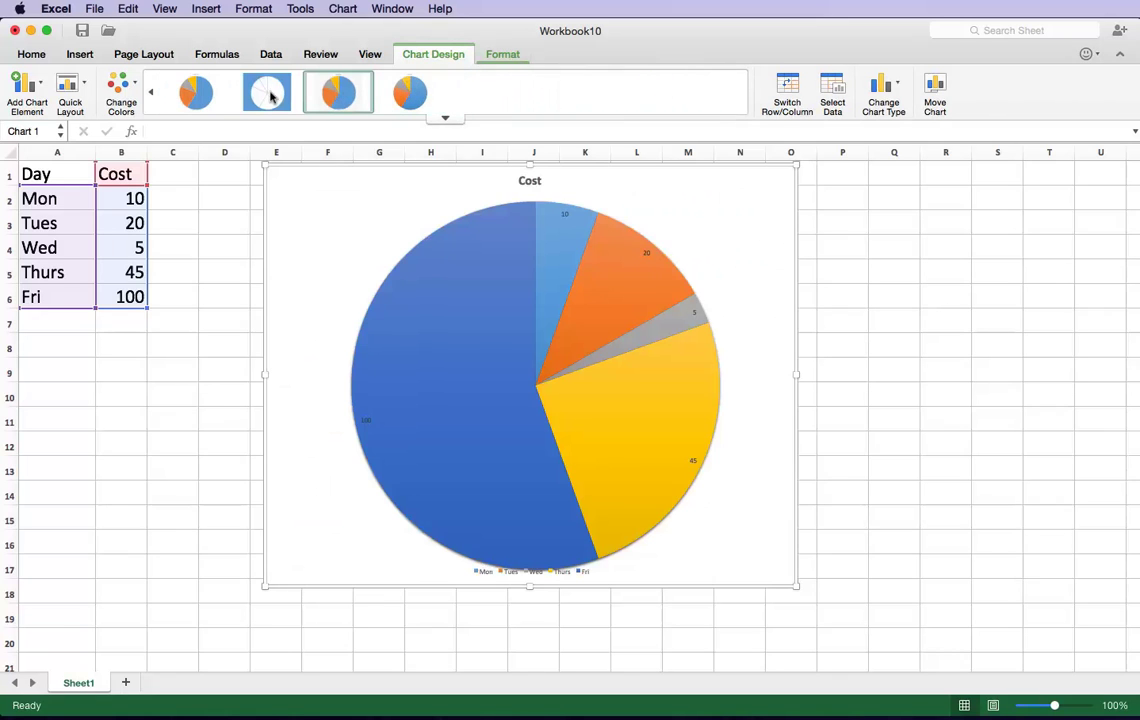
Recolour the pie chart with the Colorful palette that starts with green, blue and gold.
click(121, 90)
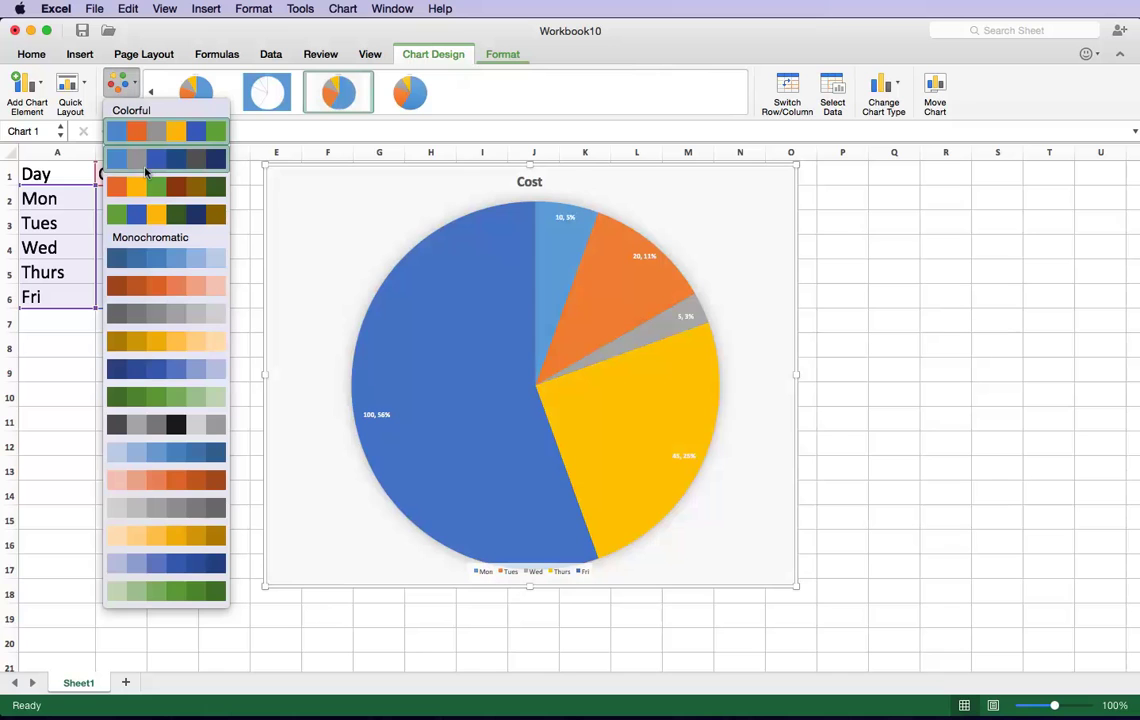
click(122, 131)
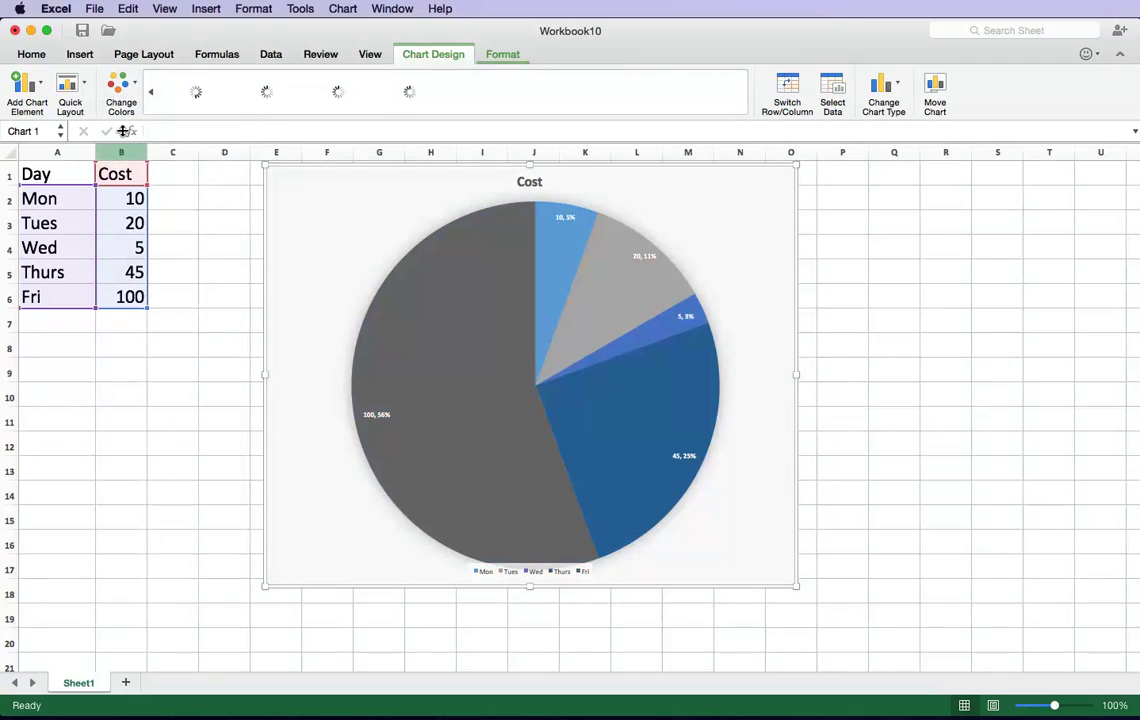
click(121, 78)
click(137, 210)
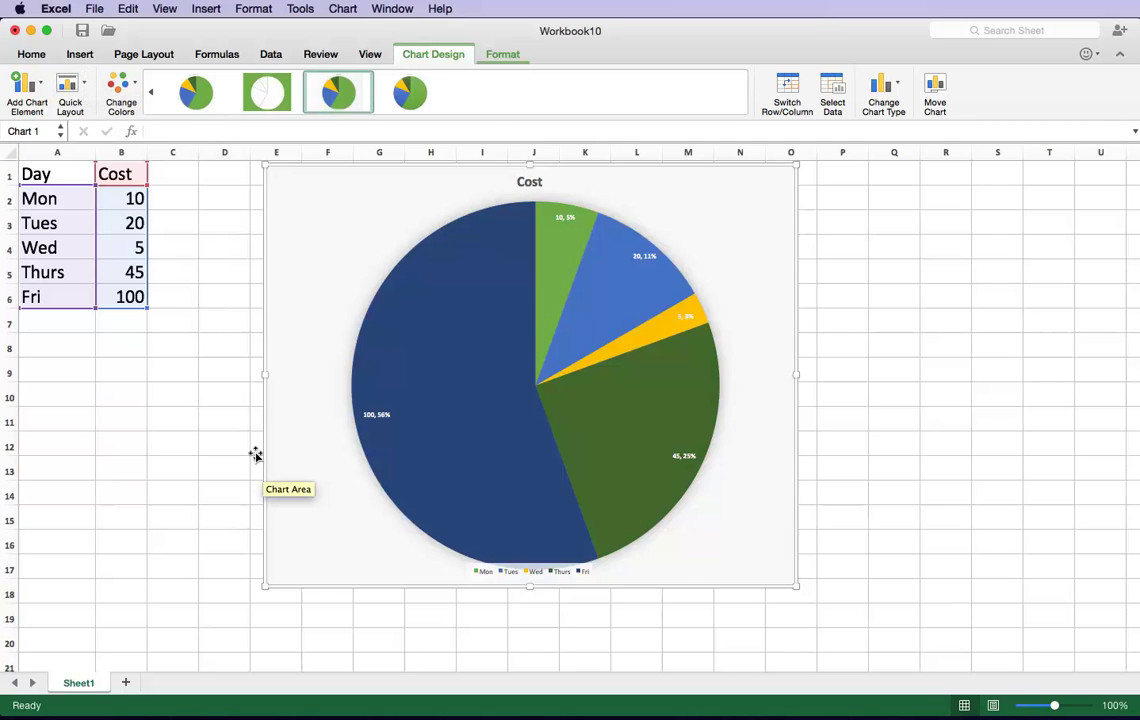
Change the Tuesday cost in cell B3 to 30.
mouse_move(462, 430)
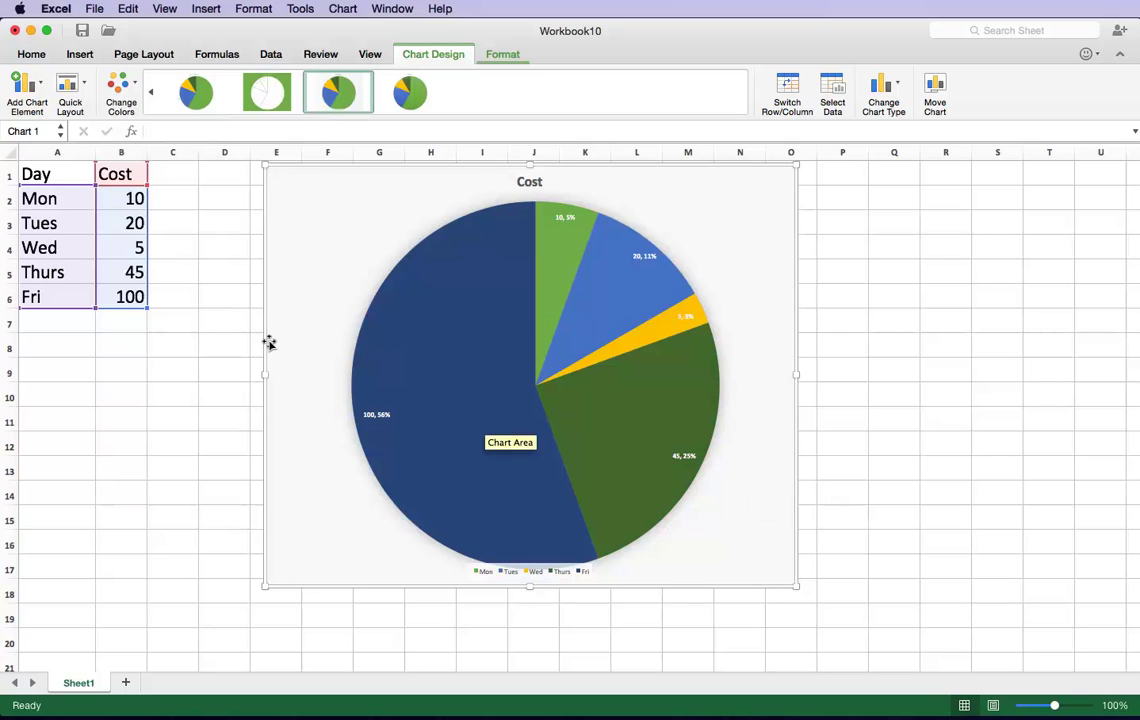
double_click(110, 213)
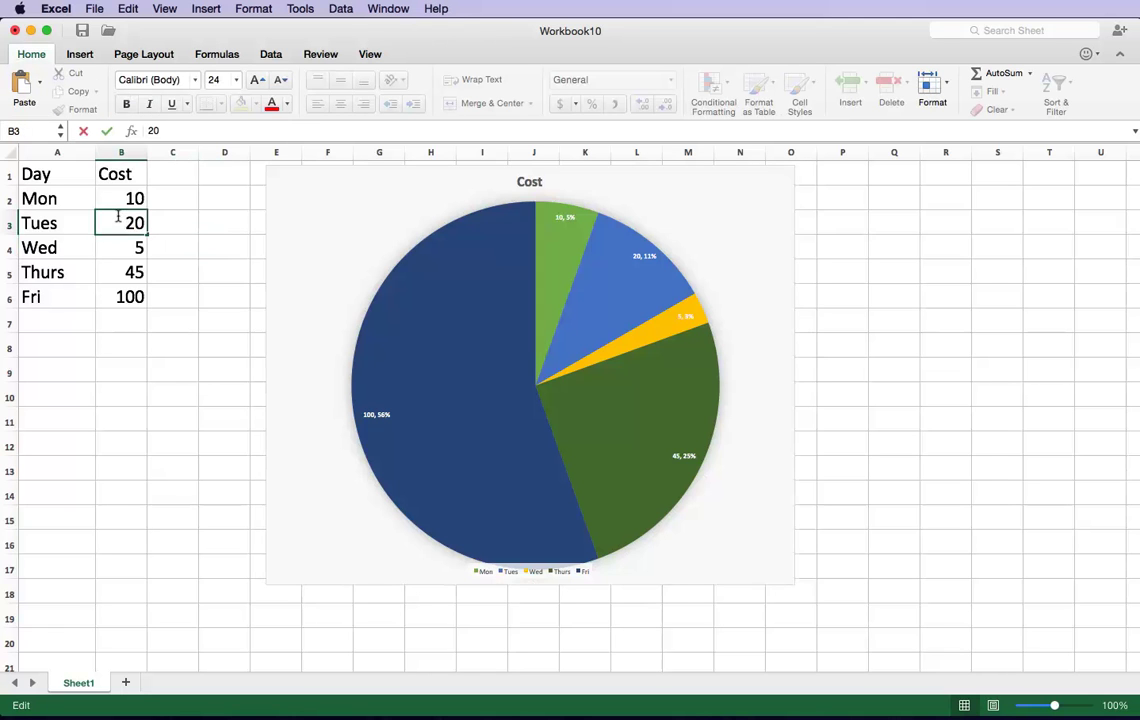
drag(118, 216, 155, 218)
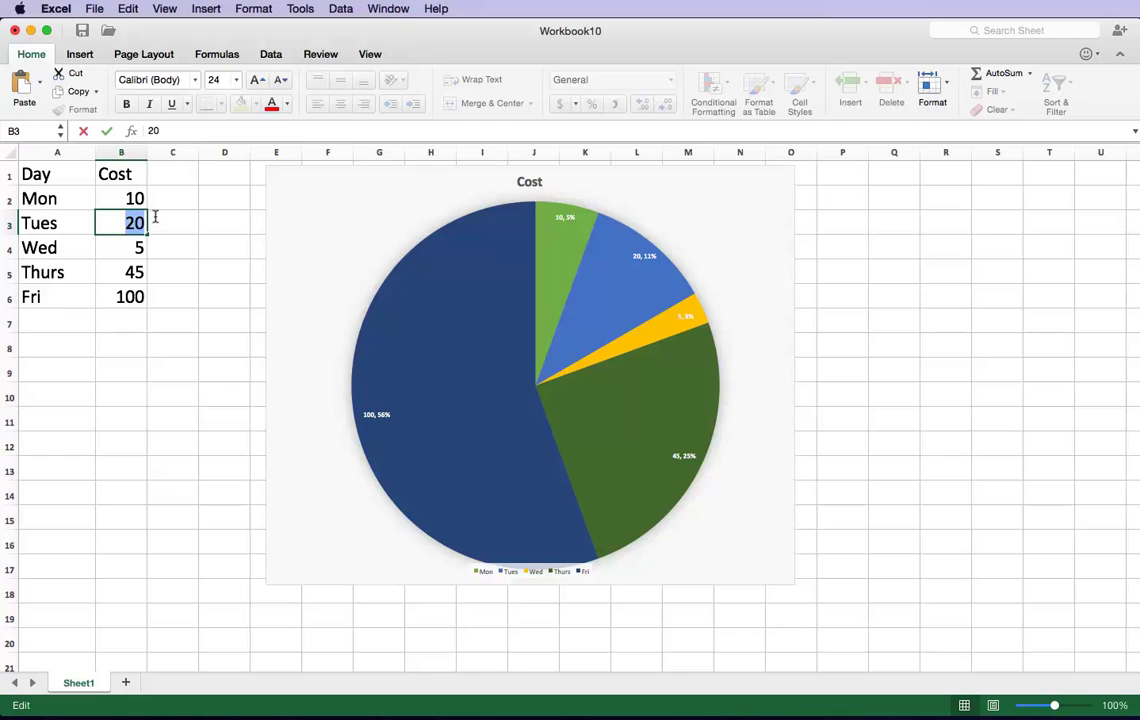
text(30)
click(155, 217)
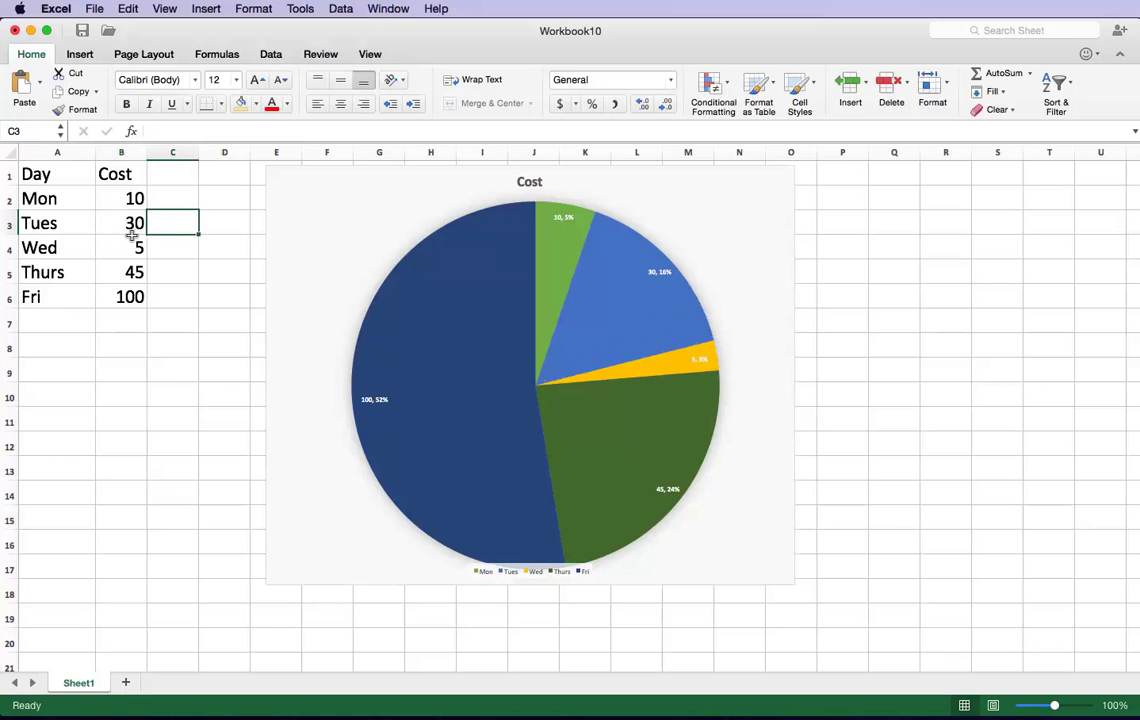
Change the Friday cost in cell B6 to 50.
double_click(119, 296)
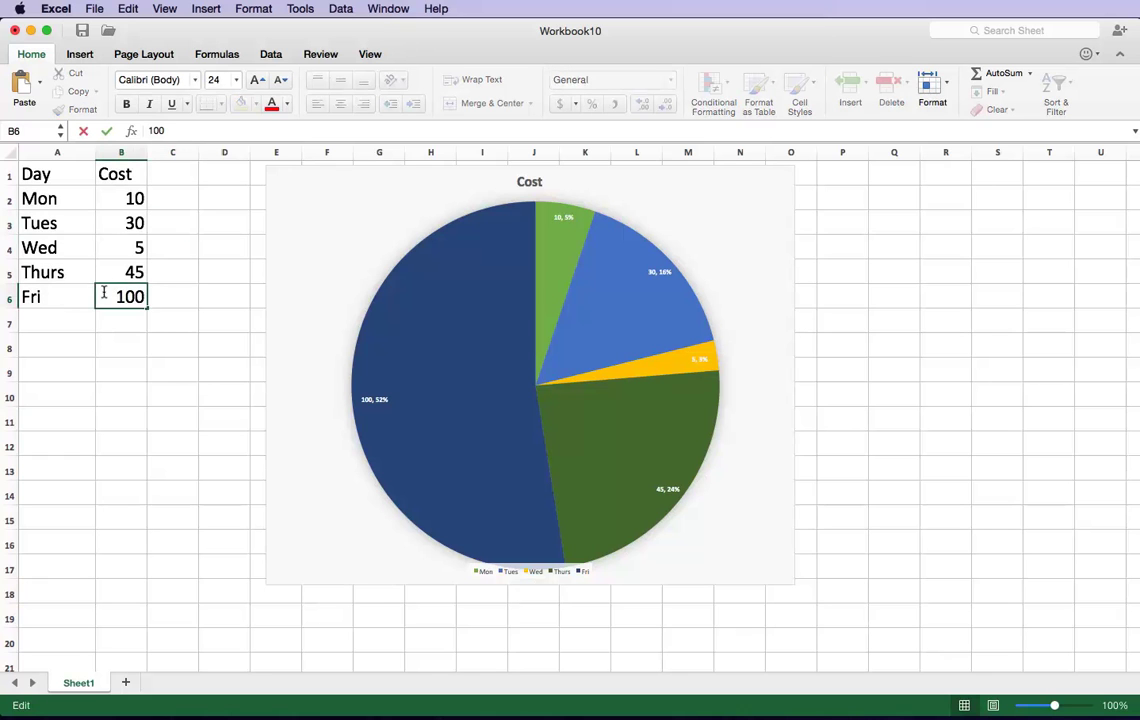
drag(102, 294, 186, 300)
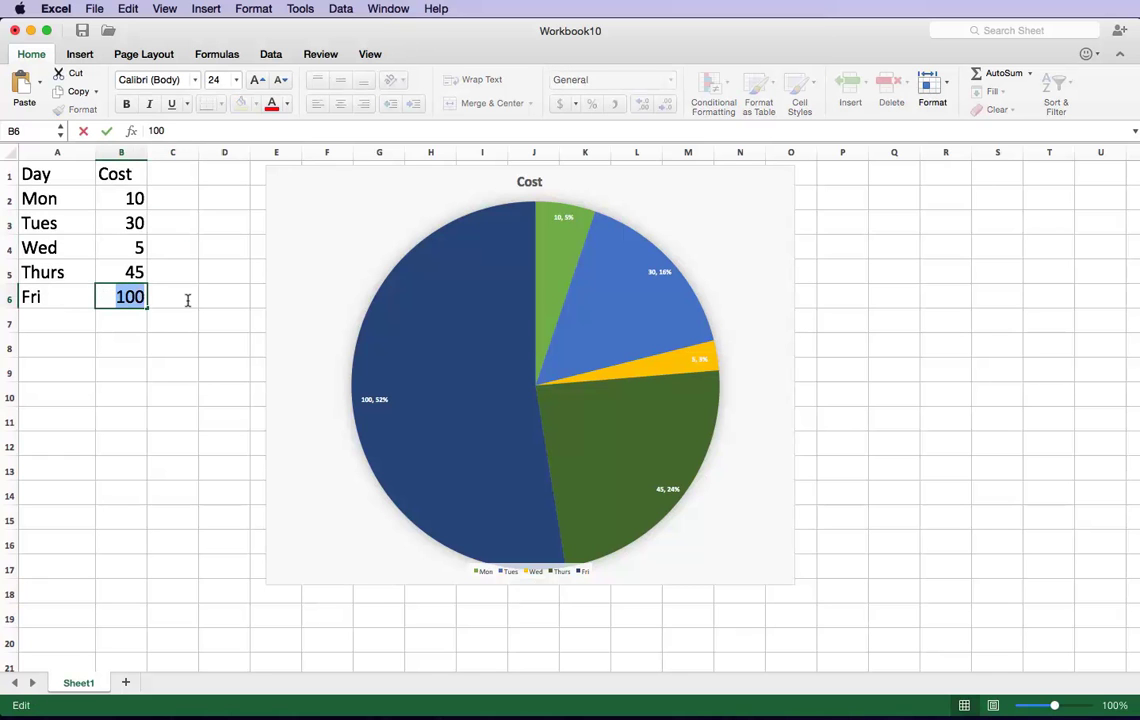
text(50)
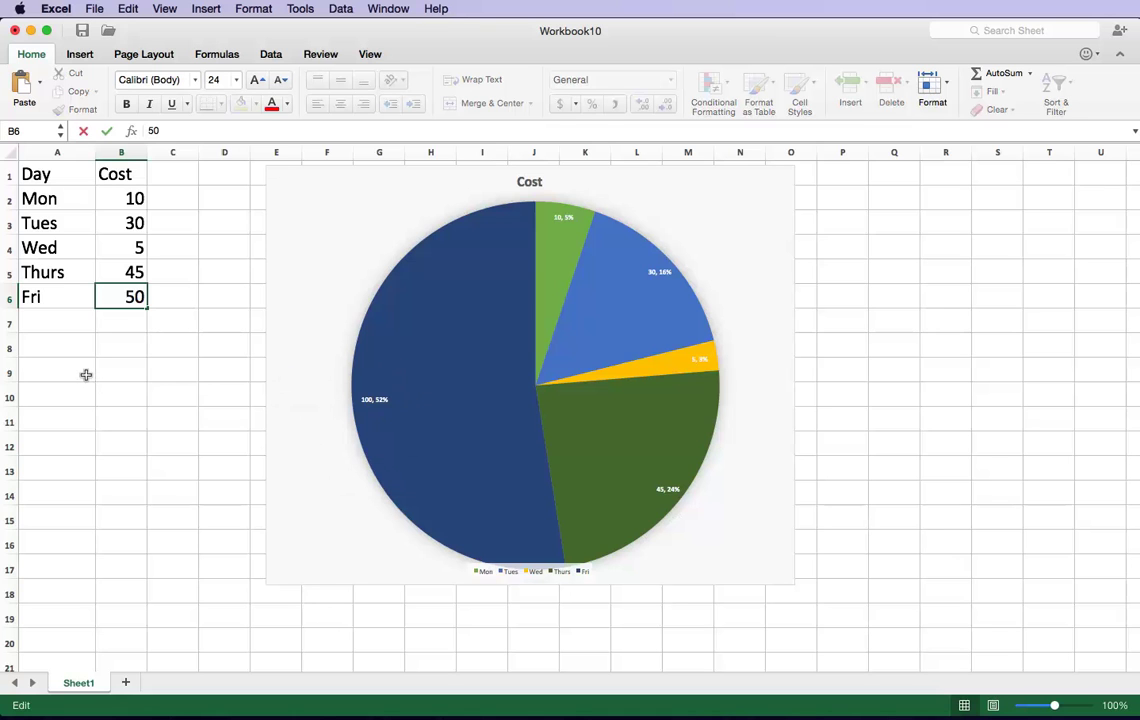
key(Tab)
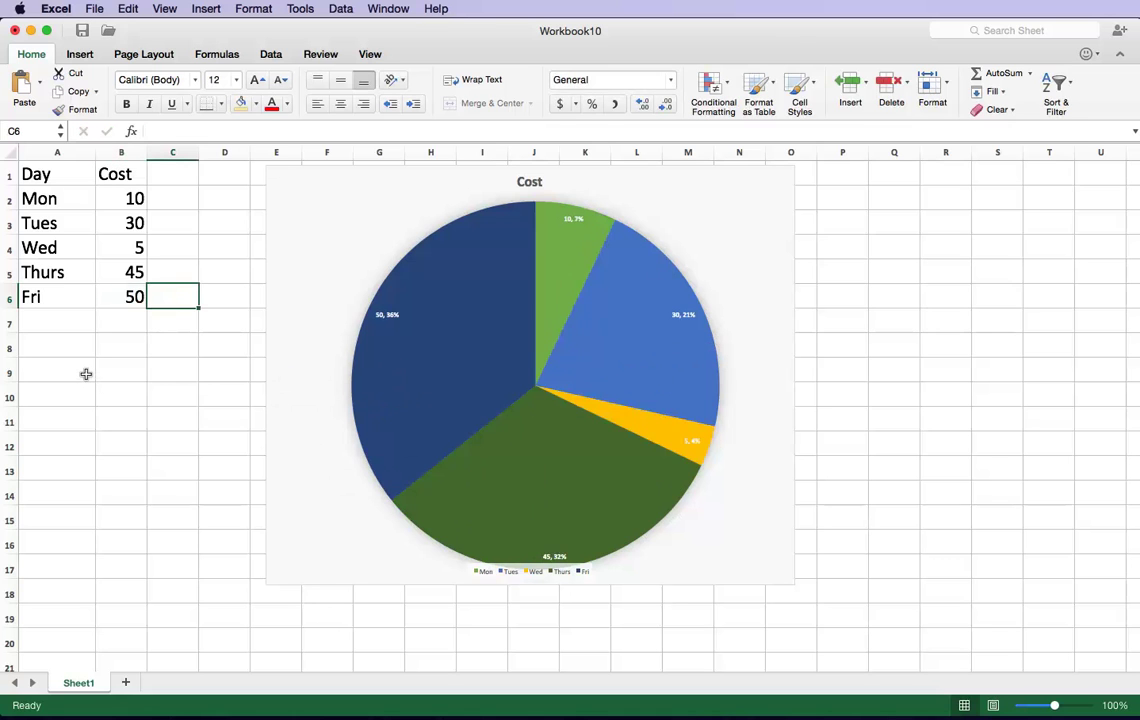